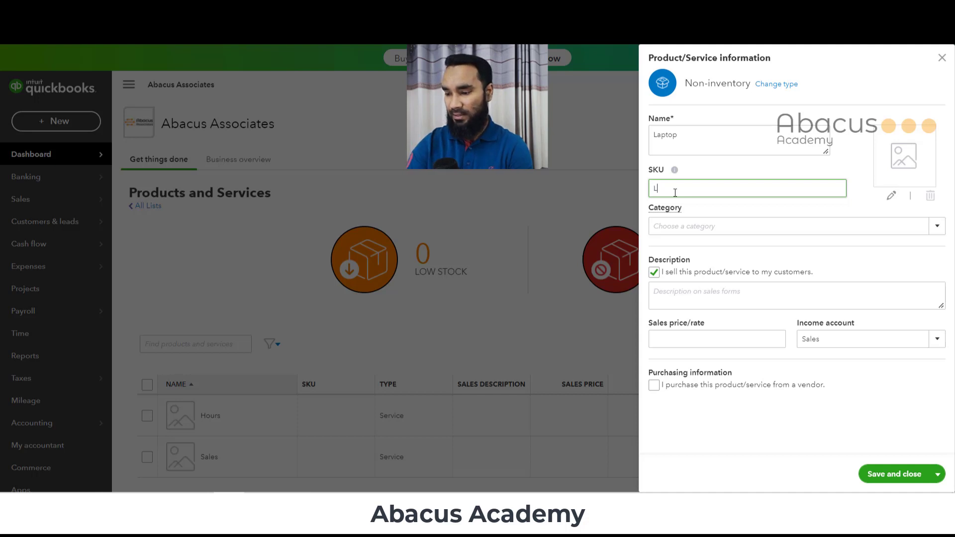
# Complete the laptop's SKU as L001 and assign it to a newly created category named PC.
pyautogui.write('001')
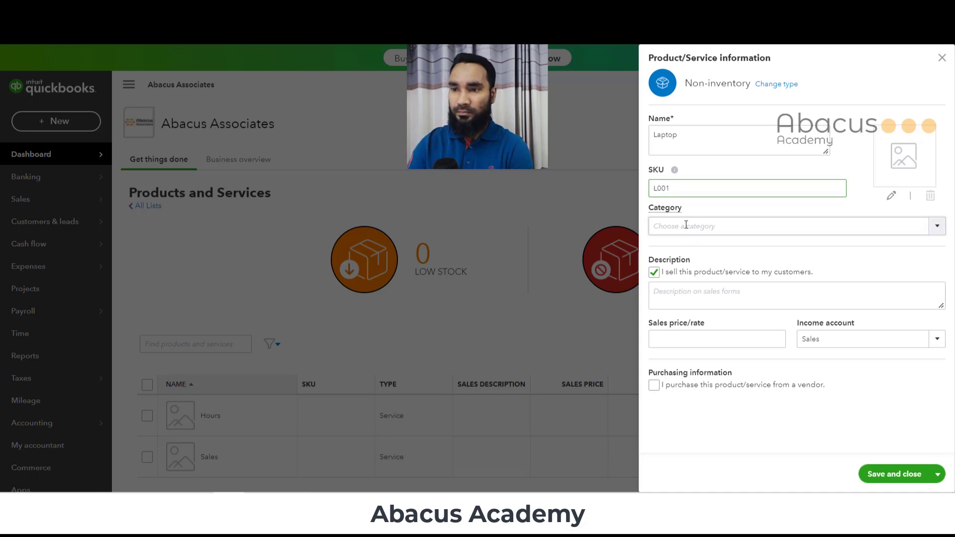
pyautogui.click(686, 225)
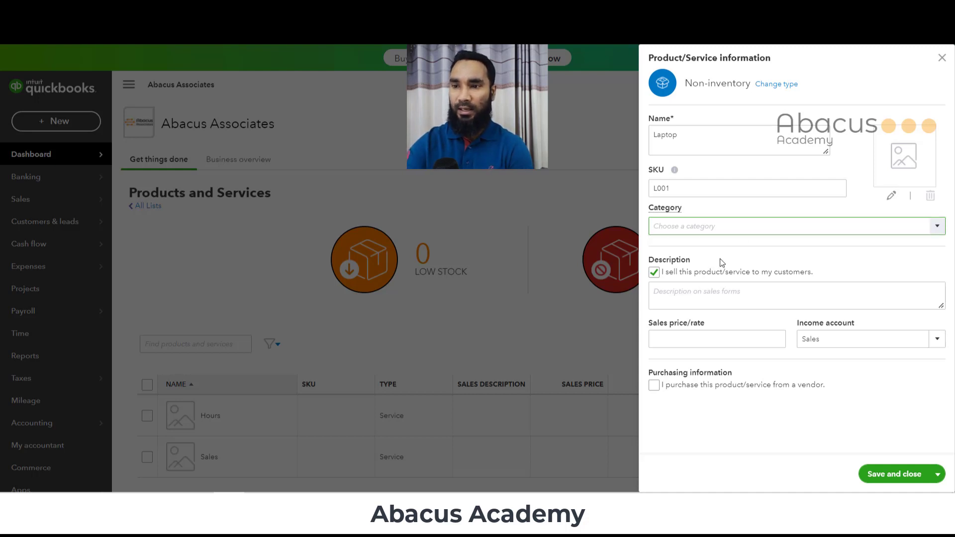
pyautogui.write('PC')
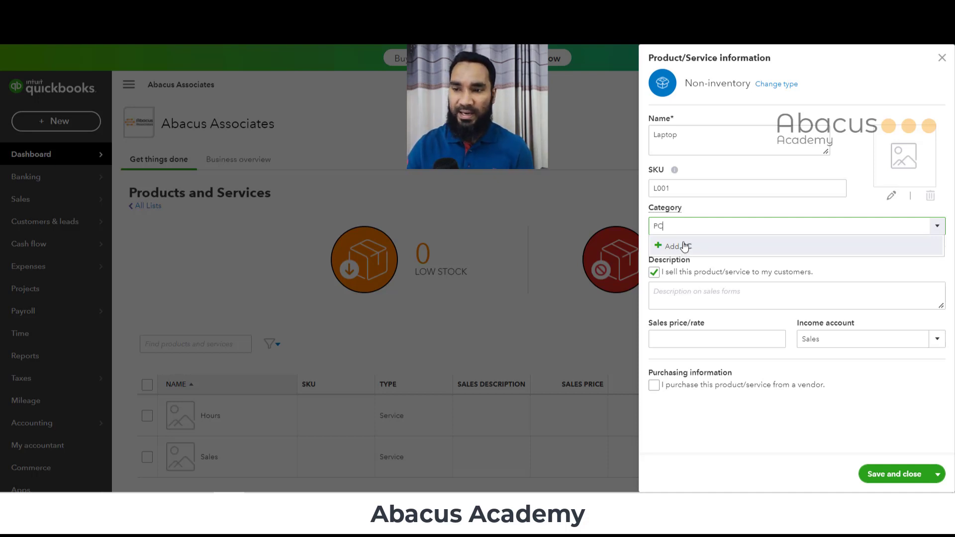
pyautogui.click(715, 248)
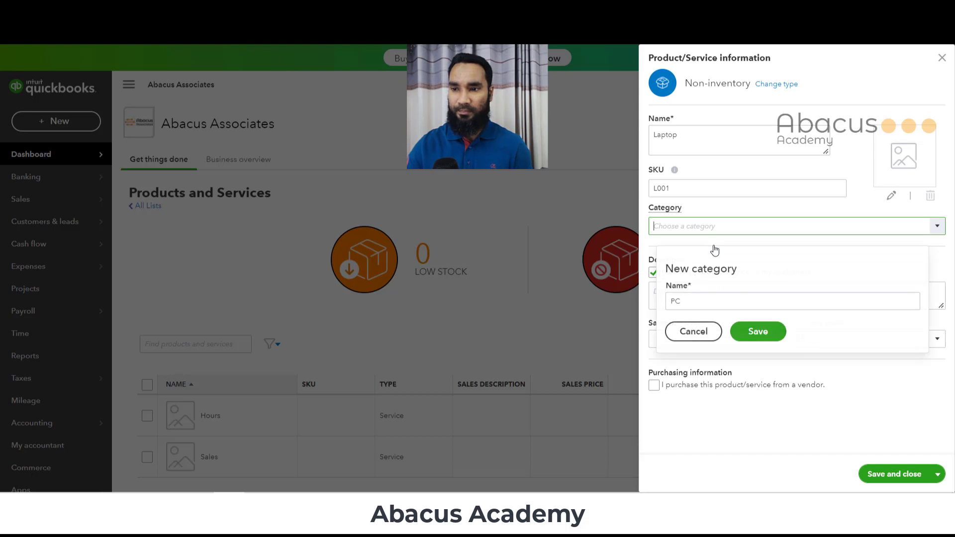
pyautogui.click(757, 331)
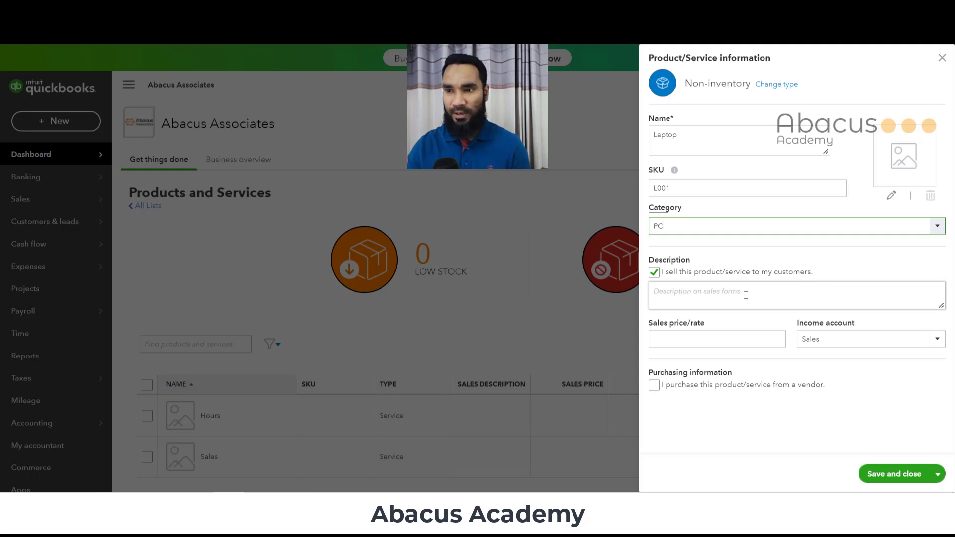
# Enter the laptop's sales description "Asus 1234" and set its sales price to 50,000.
pyautogui.click(725, 297)
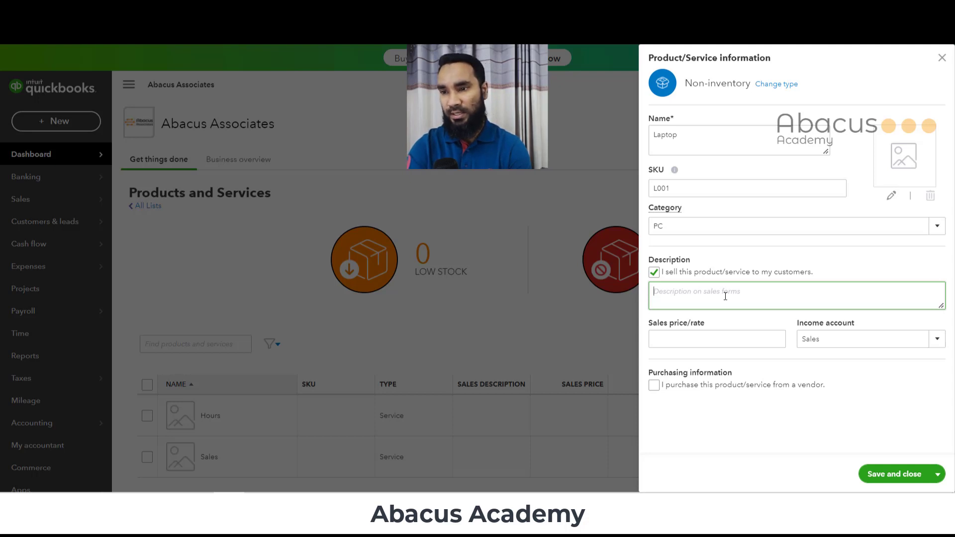
pyautogui.write('Asus 123')
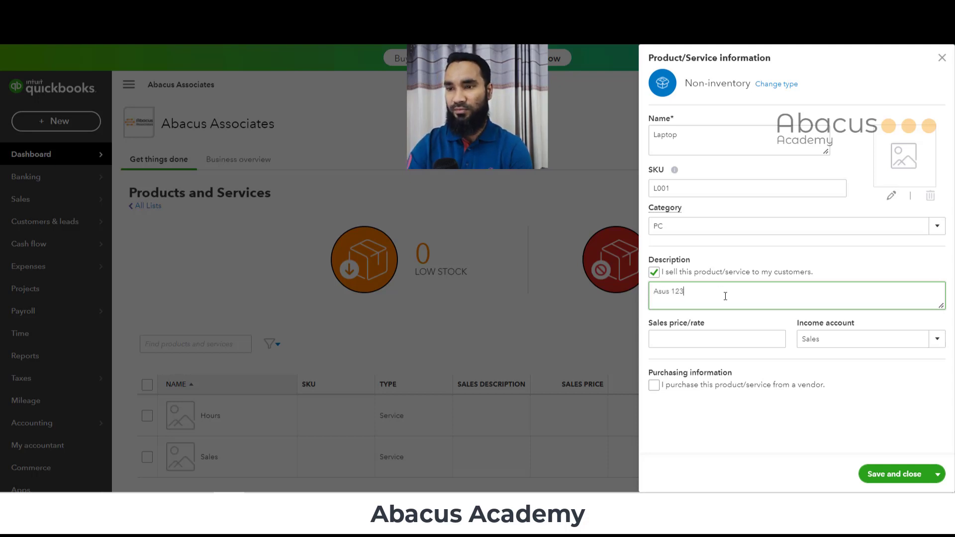
pyautogui.write('4')
pyautogui.click(702, 338)
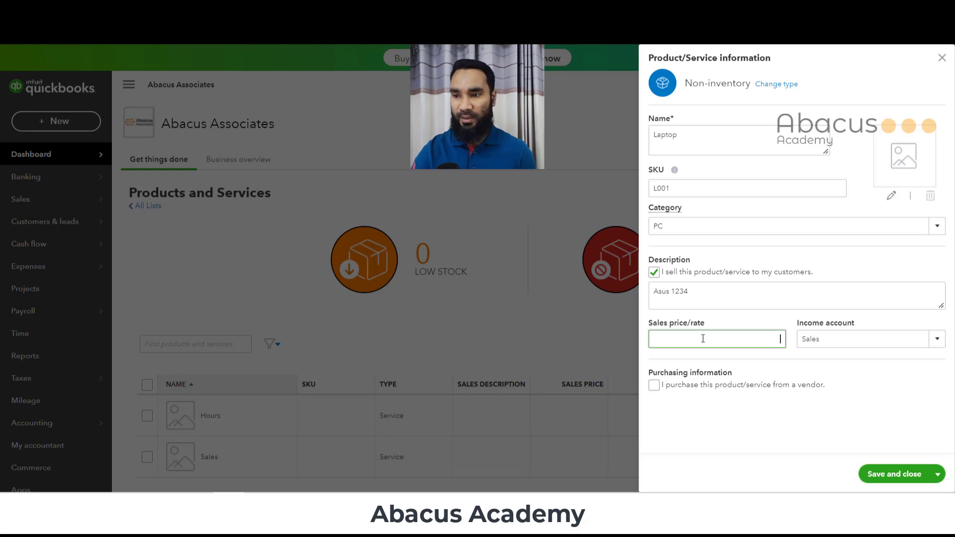
pyautogui.write('5')
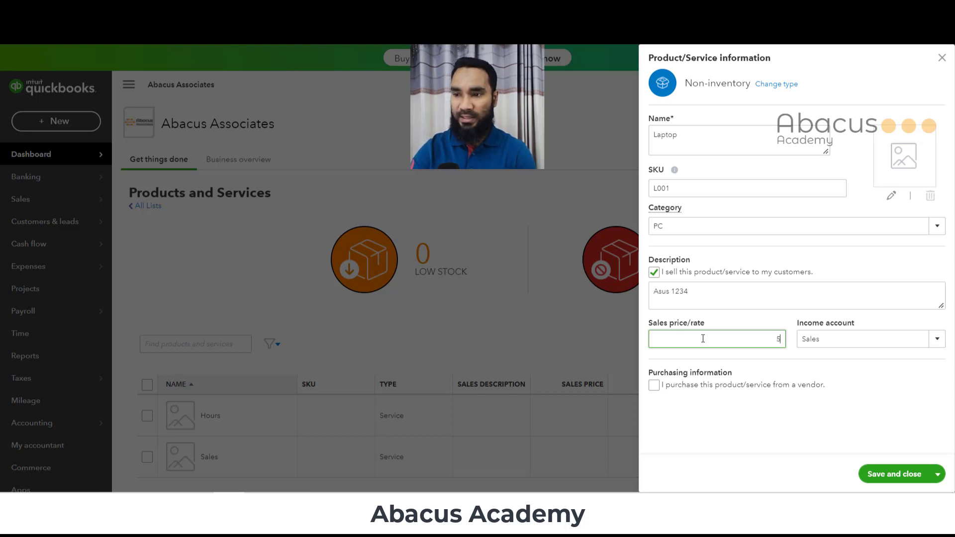
pyautogui.write('0,0000')
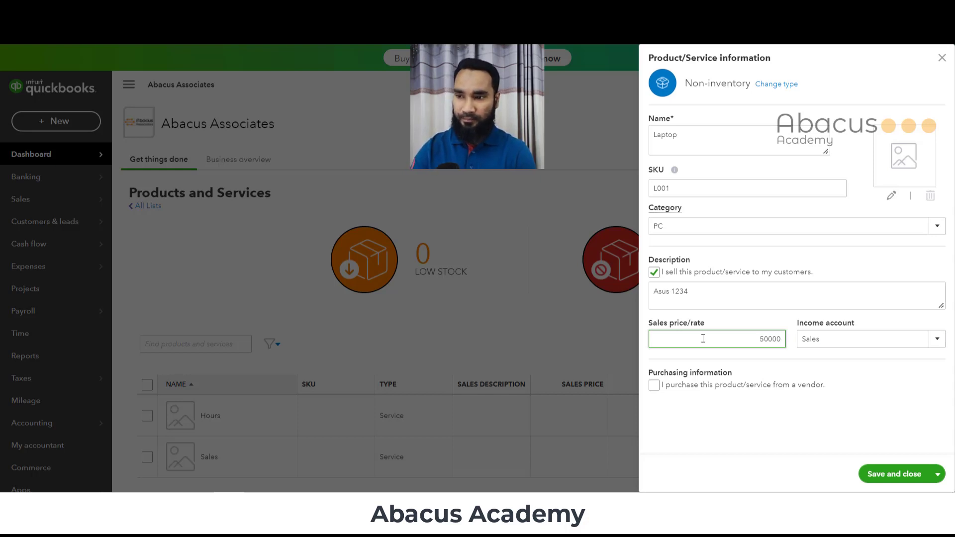
# Set the laptop's income account to Sales of Product Income and save the product.
pyautogui.press('Tab')
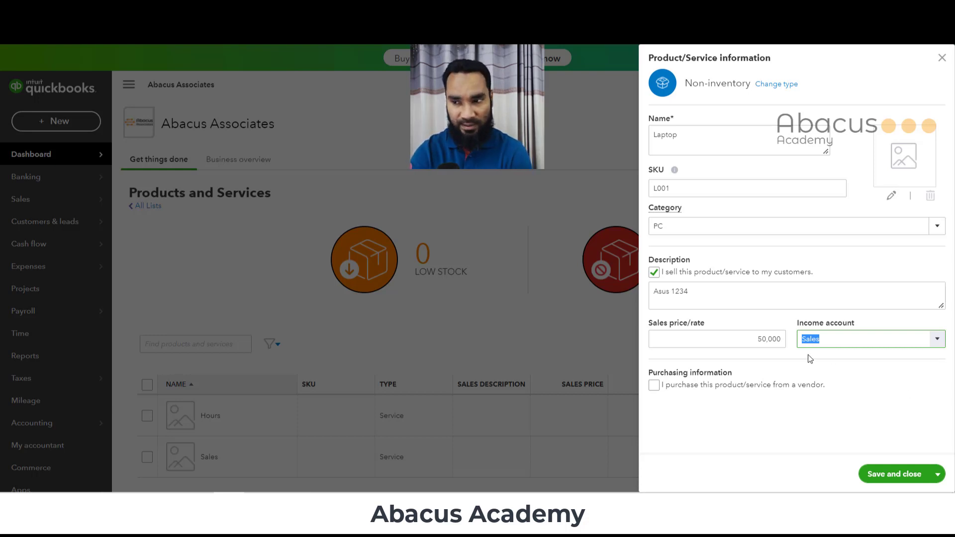
pyautogui.write('Sales')
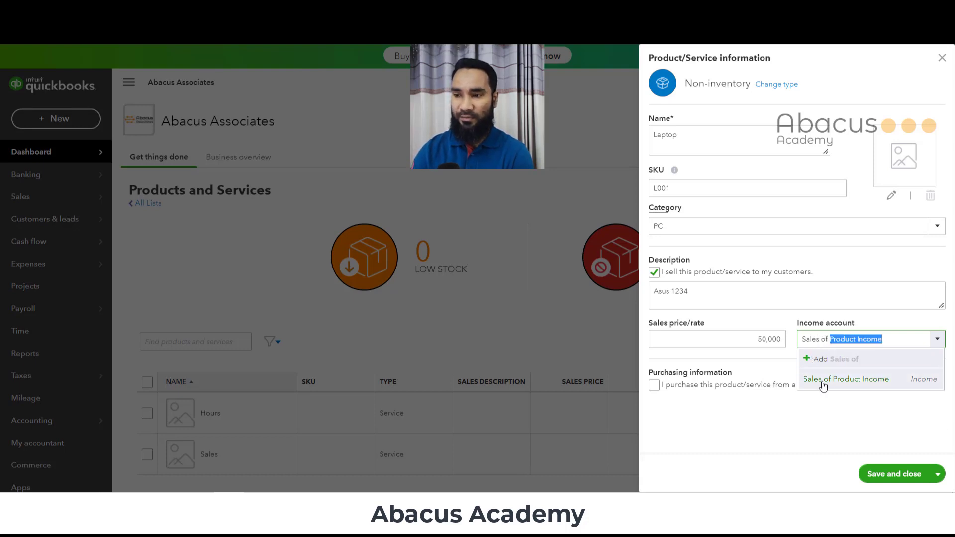
pyautogui.click(826, 380)
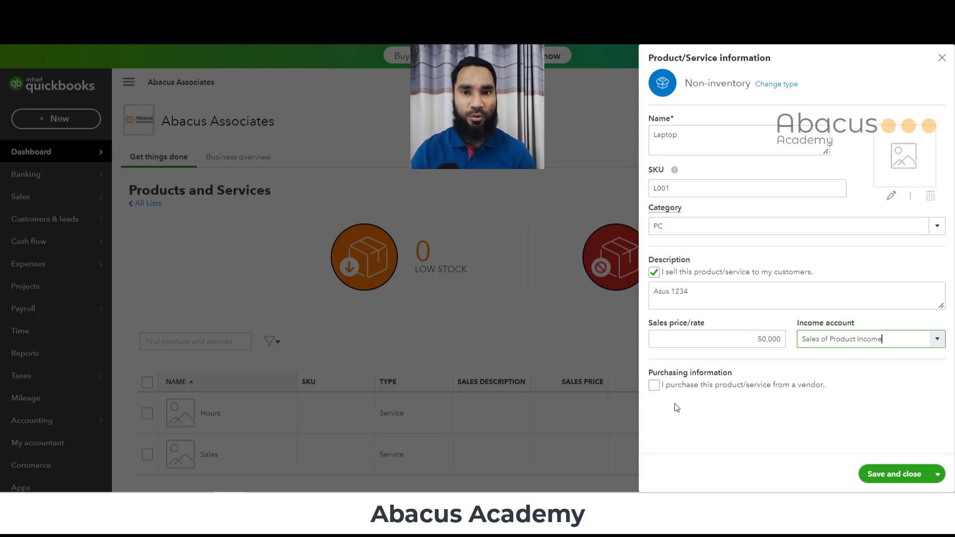
pyautogui.click(897, 479)
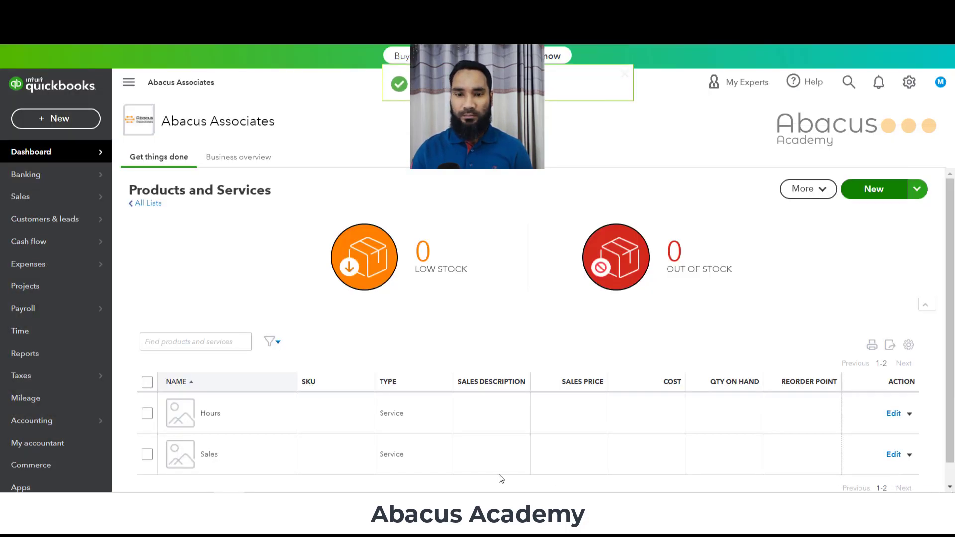
# Start a new non-inventory product named Desktop with SKU D002.
pyautogui.scroll(-2, 427, 356)
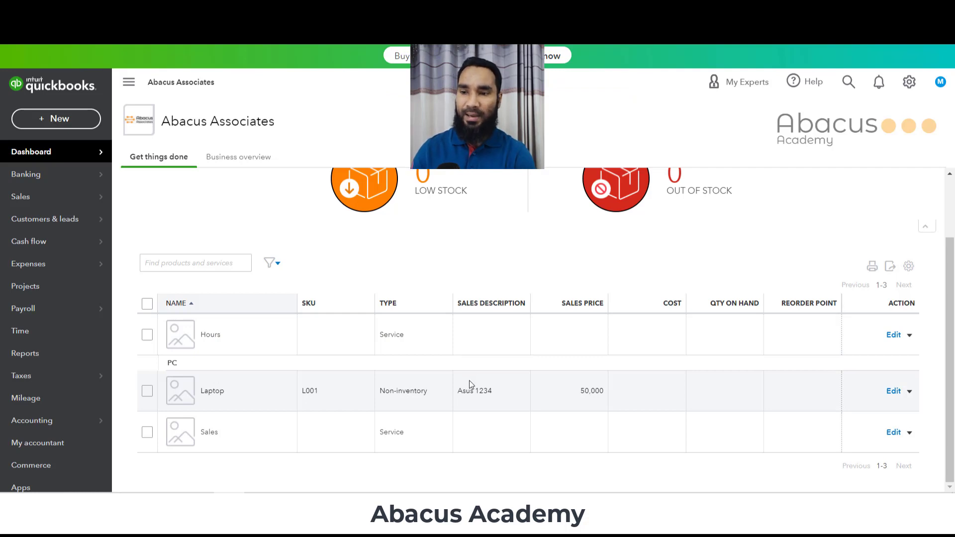
pyautogui.scroll(2, 790, 338)
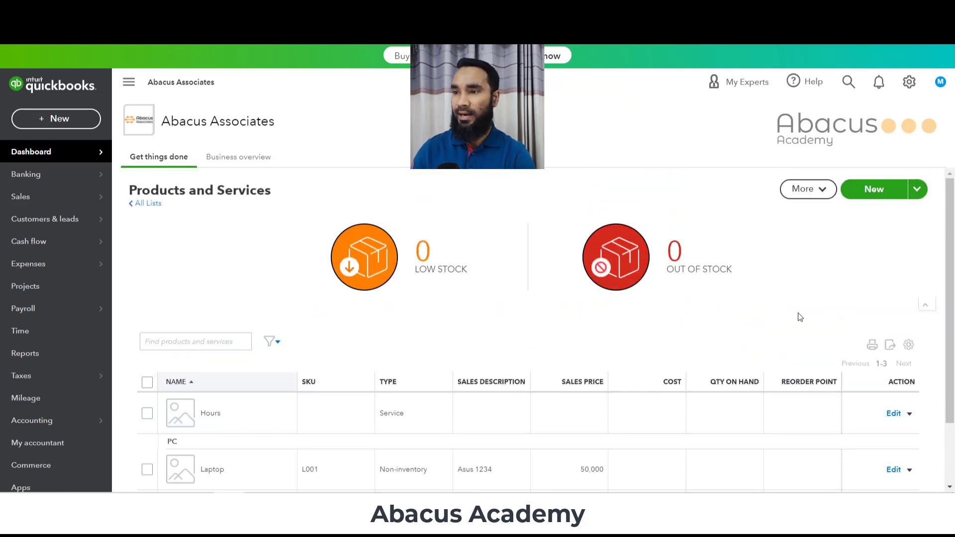
pyautogui.click(866, 190)
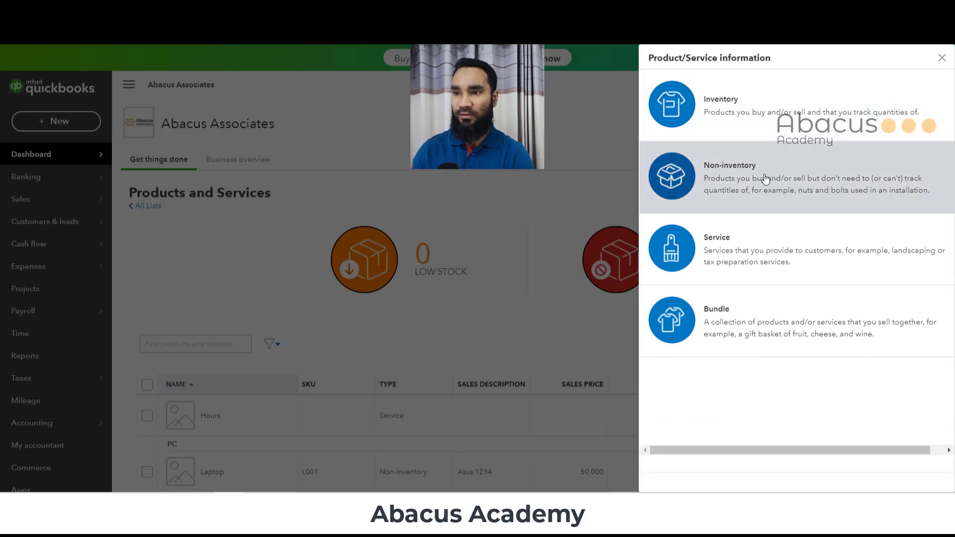
pyautogui.click(764, 183)
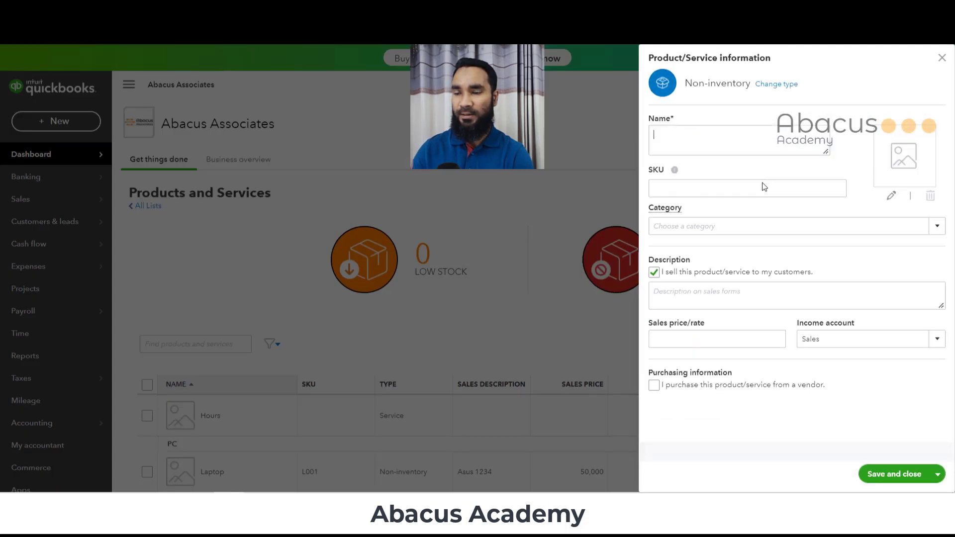
pyautogui.write('D')
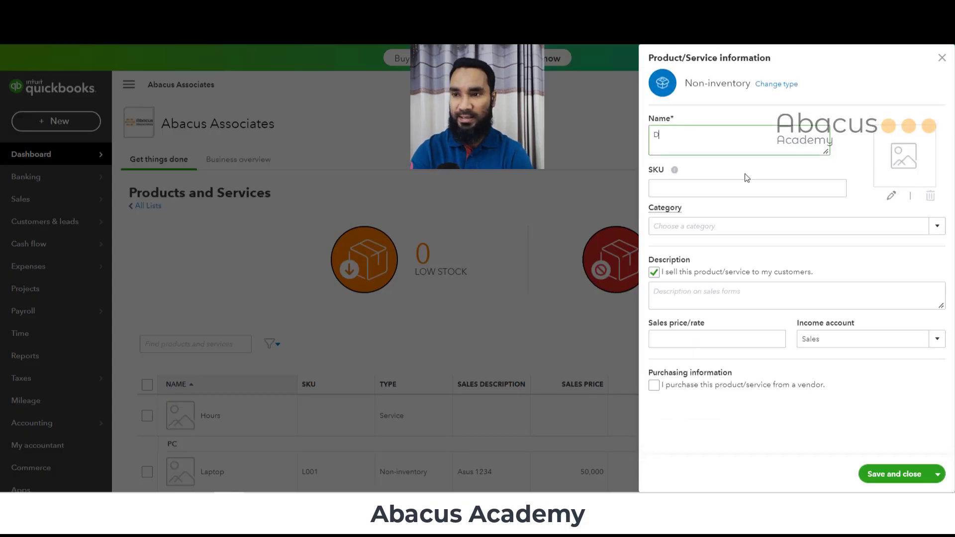
pyautogui.write('esktop')
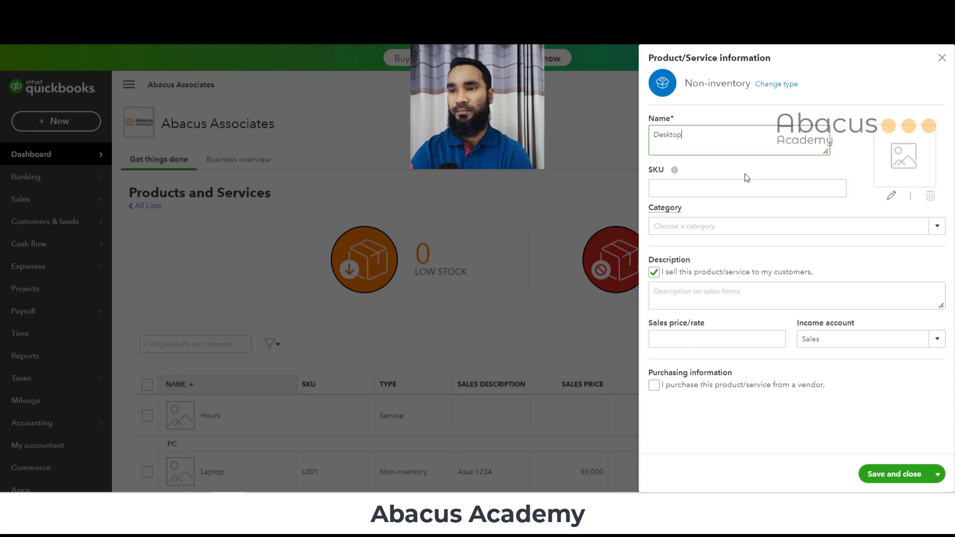
pyautogui.press('Tab')
pyautogui.click(726, 194)
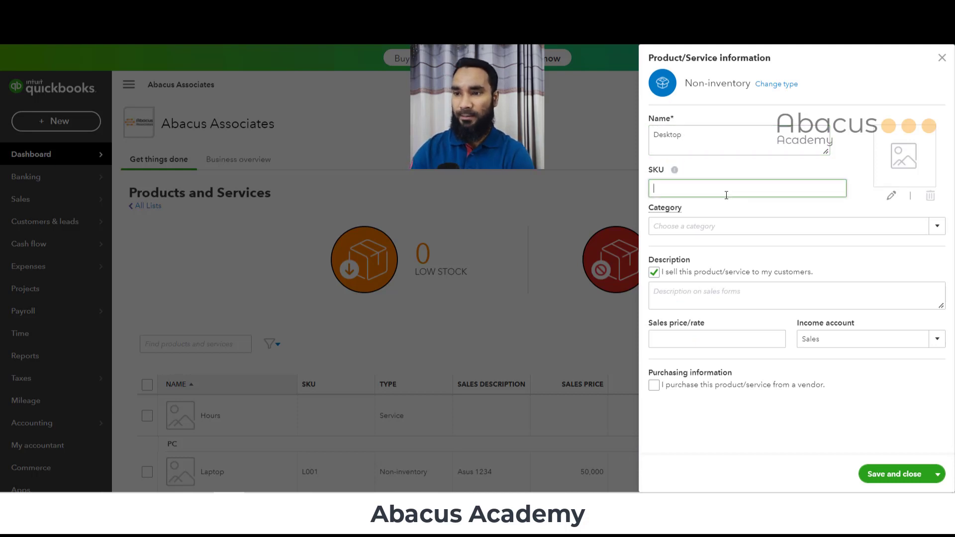
pyautogui.write('D002')
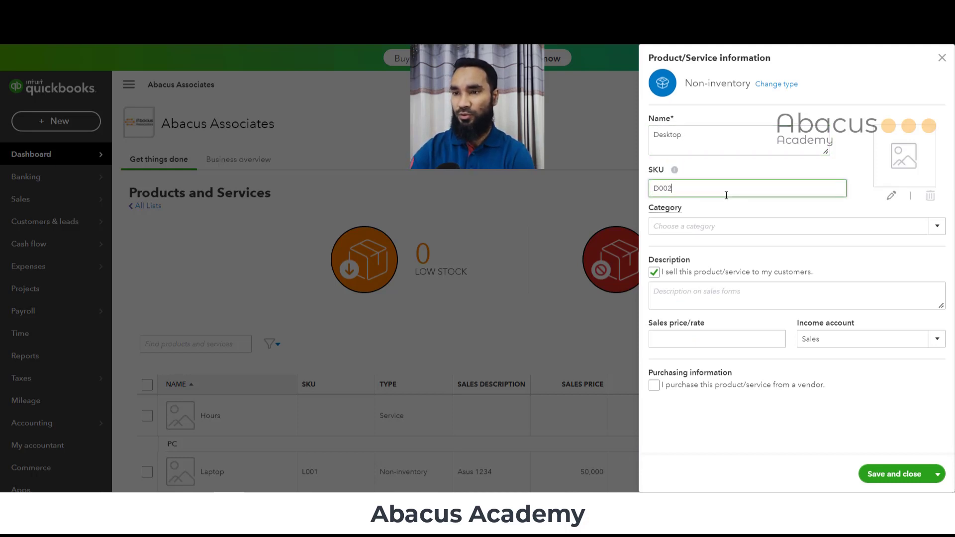
# Assign the desktop product to the existing PC category.
pyautogui.click(741, 232)
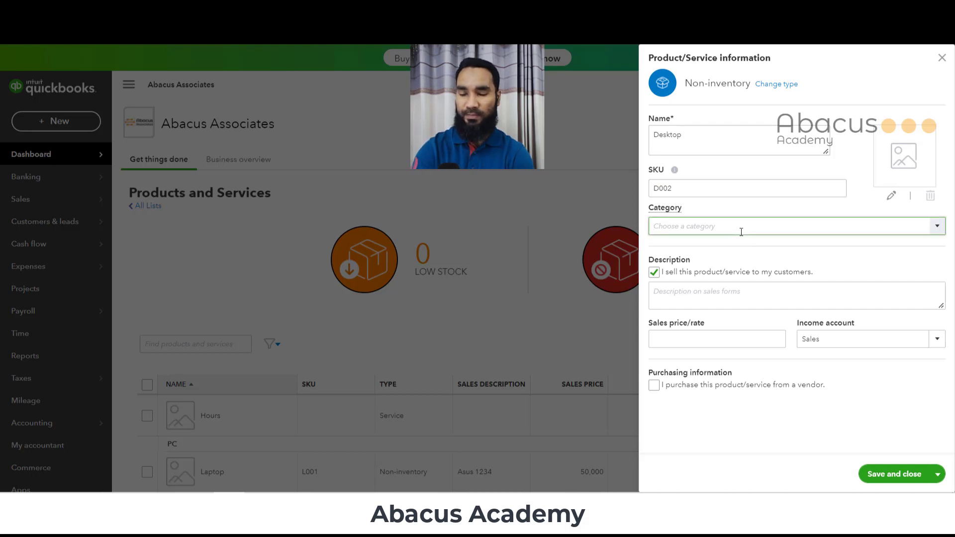
pyautogui.write('pd')
pyautogui.press('BackSpace')
pyautogui.write('c')
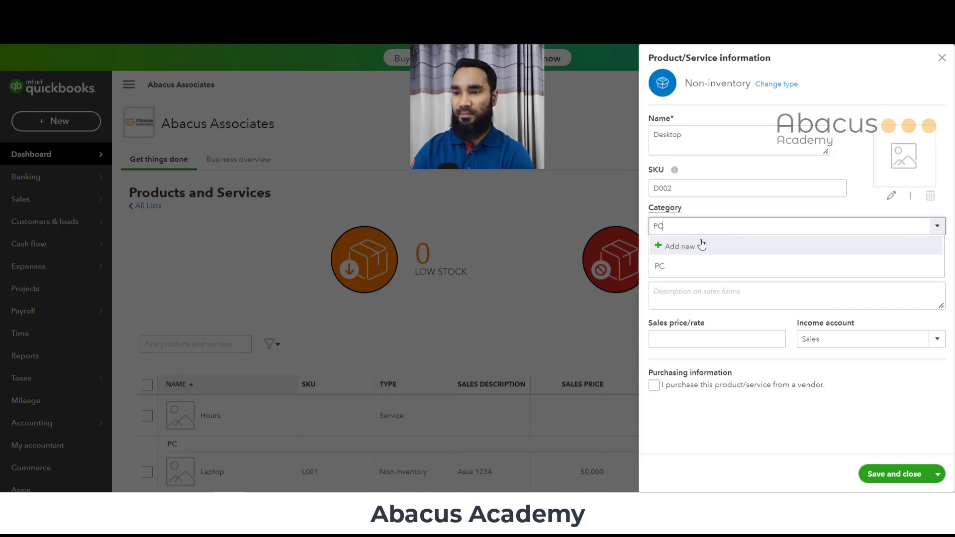
pyautogui.click(667, 271)
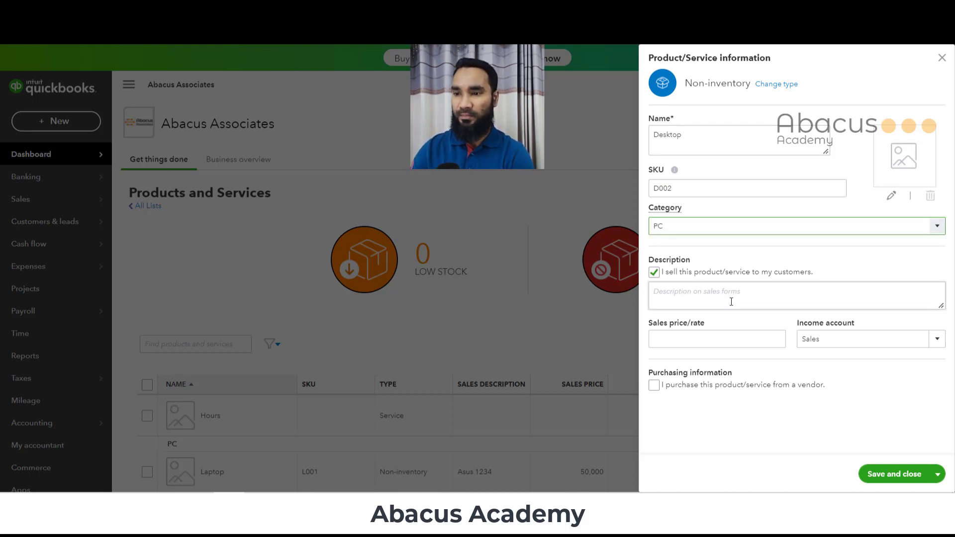
# Enter the desktop's sales description "HP Brand PC" and set its sales price to 40,000.
pyautogui.click(718, 288)
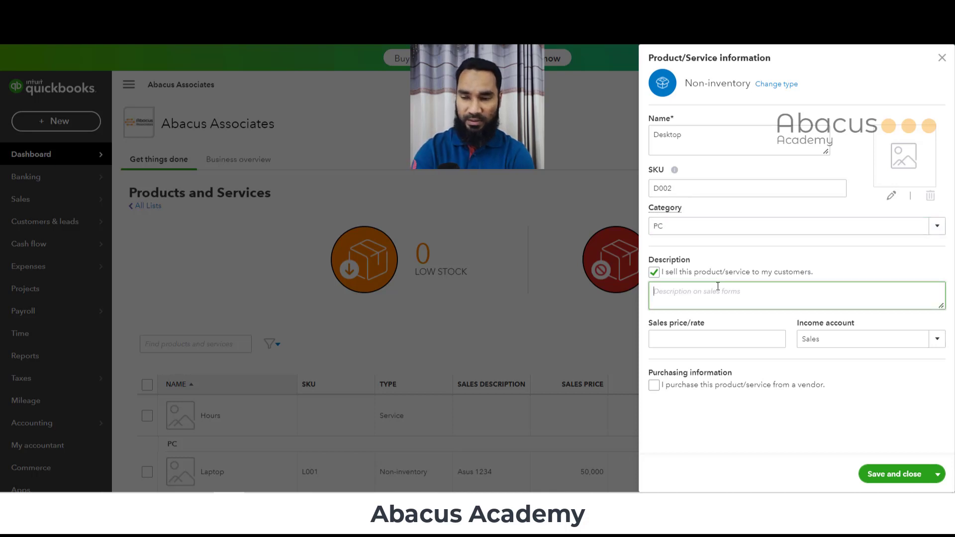
pyautogui.write('HP')
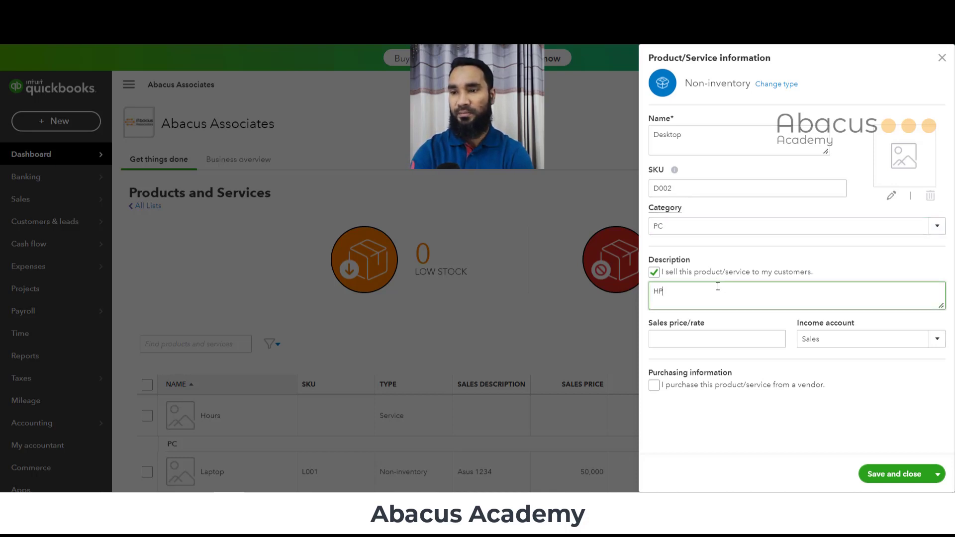
pyautogui.write(' Brand ')
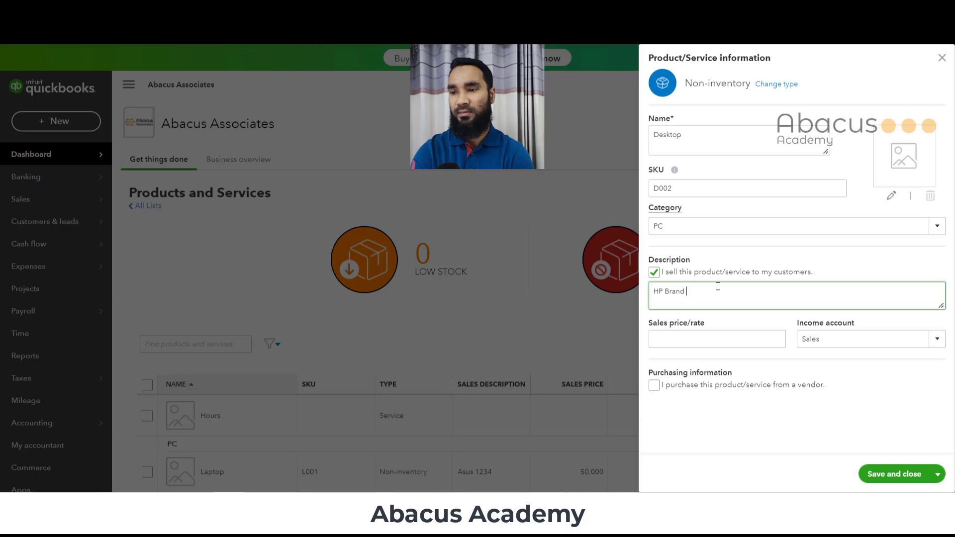
pyautogui.write('PC')
pyautogui.click(696, 337)
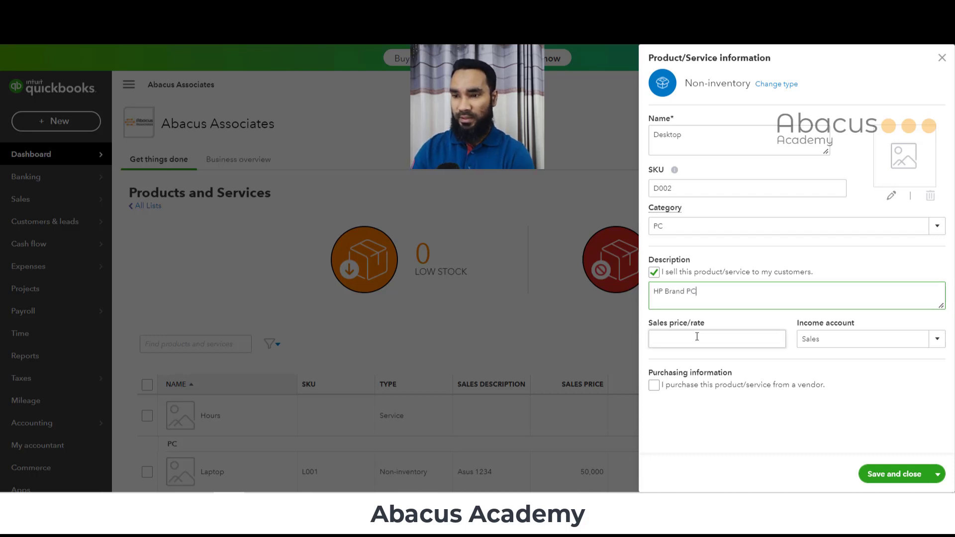
pyautogui.write('40')
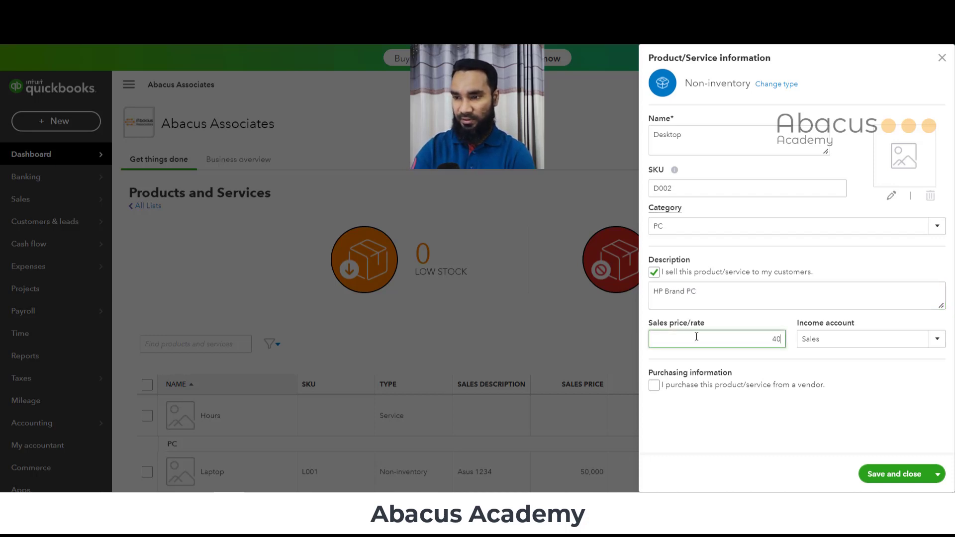
pyautogui.write(',000')
# Set the desktop's income account to Sales of Product Income, save it and check the products list.
pyautogui.press('Tab')
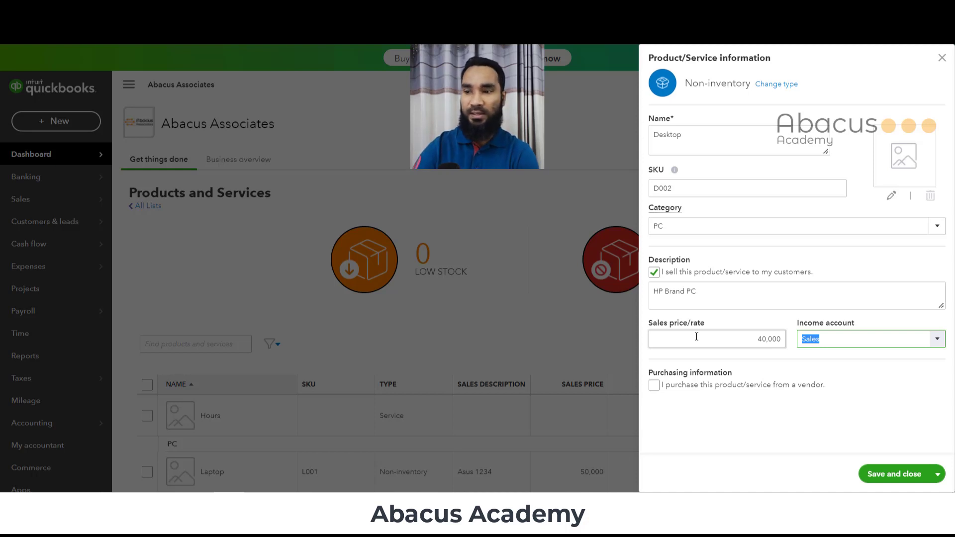
pyautogui.write('Sales')
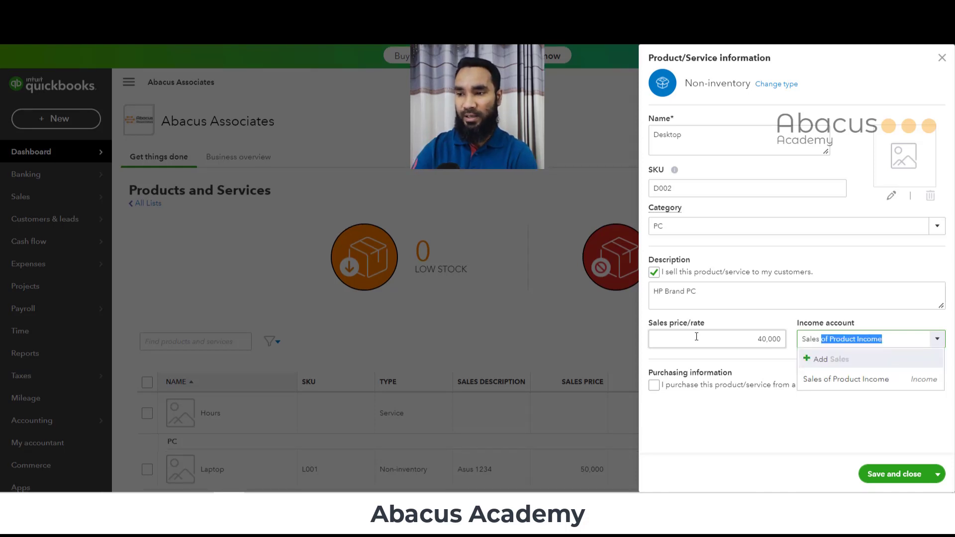
pyautogui.click(874, 379)
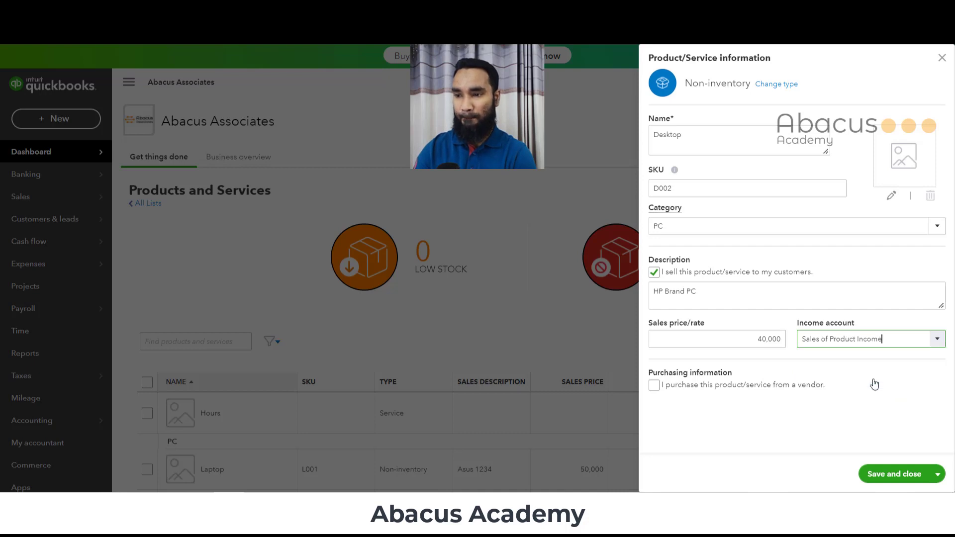
pyautogui.click(894, 472)
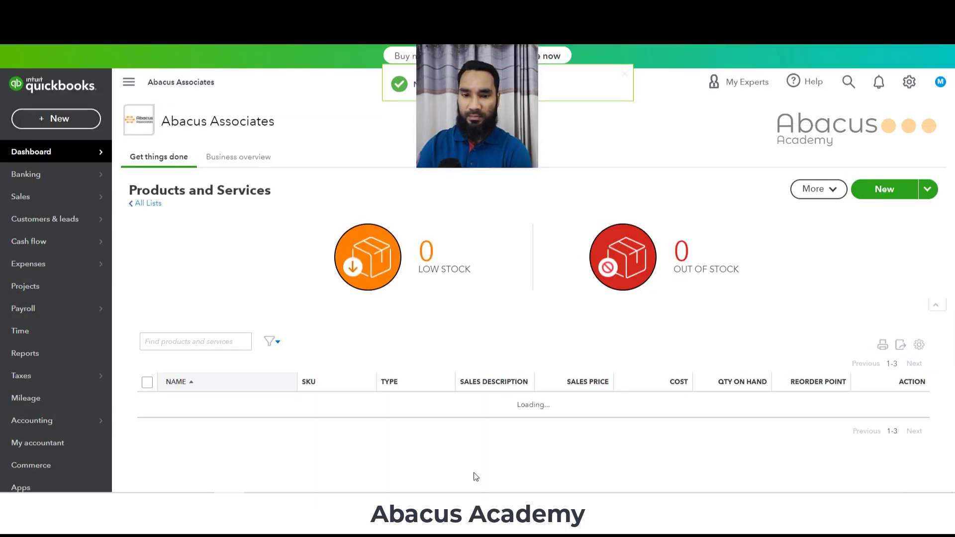
pyautogui.scroll(-2, 453, 446)
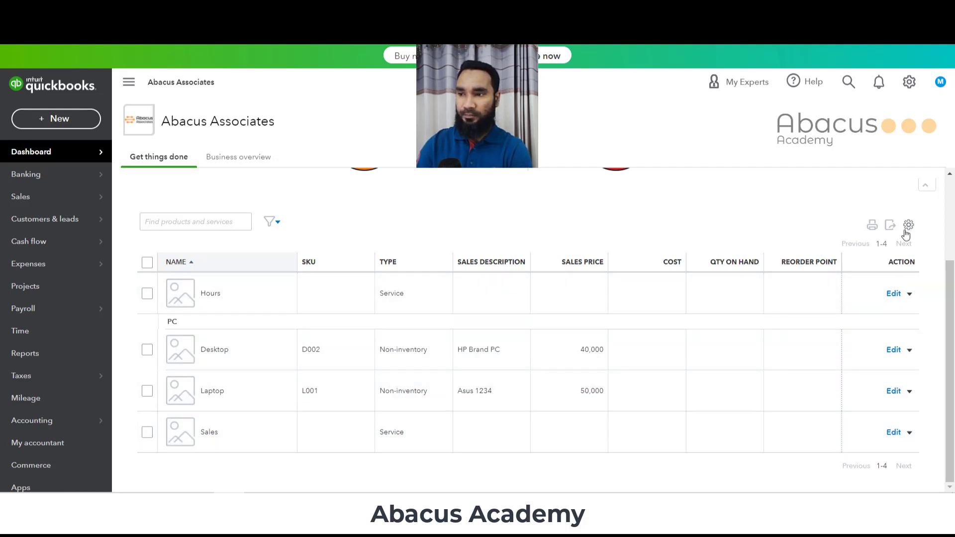
# Start a new service item and name it Laptop Servicing.
pyautogui.scroll(3, 634, 318)
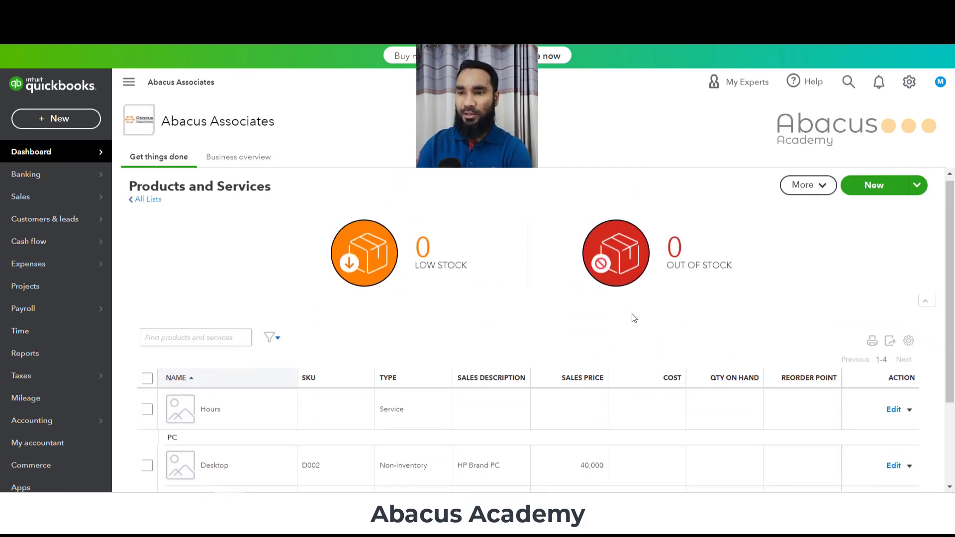
pyautogui.click(877, 191)
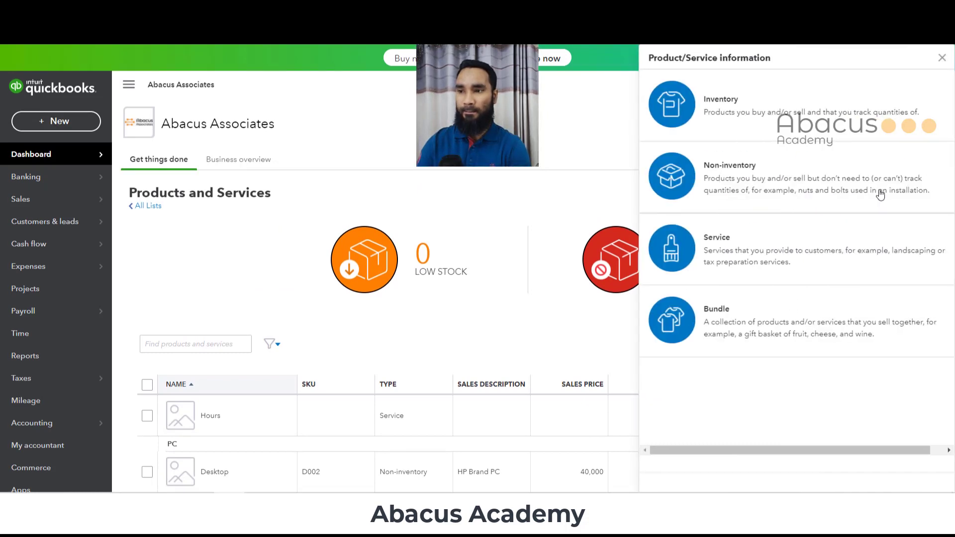
pyautogui.click(756, 254)
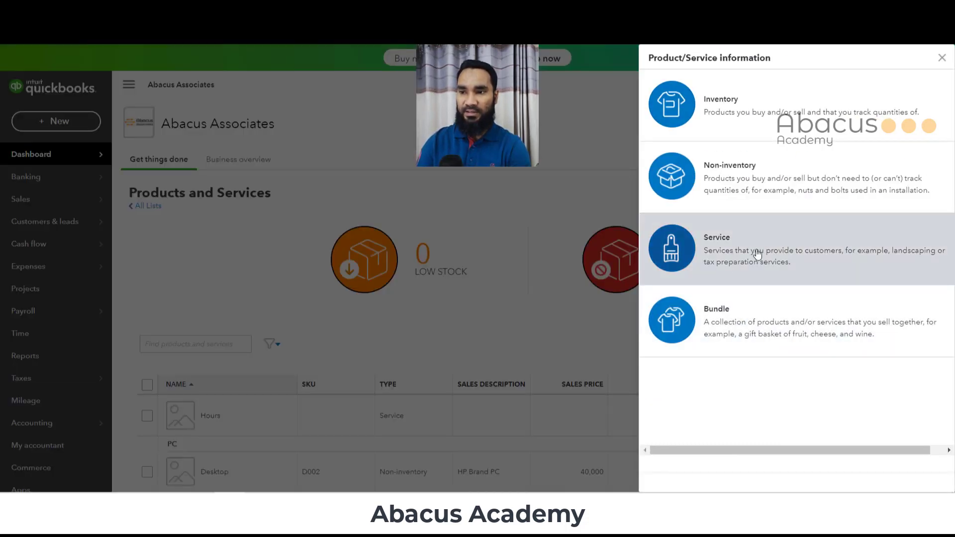
pyautogui.click(666, 134)
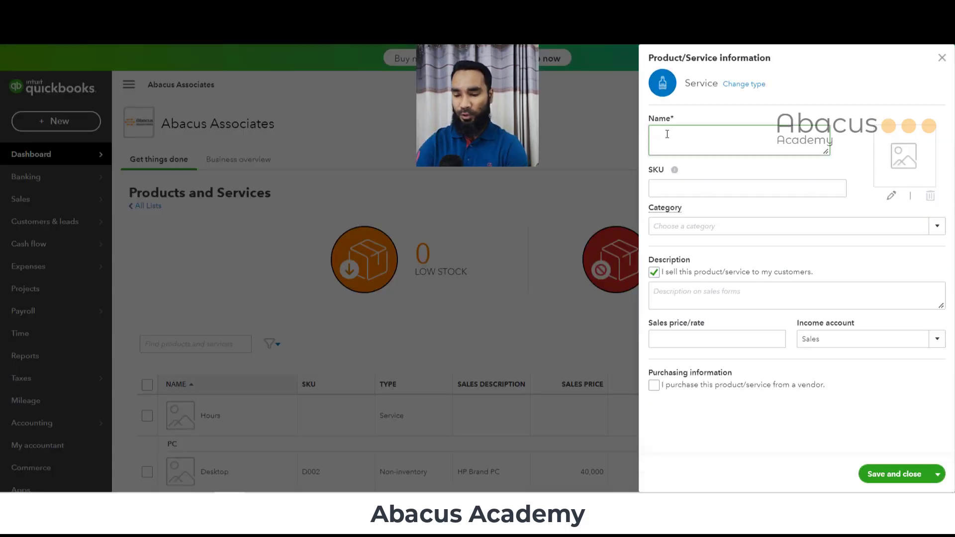
pyautogui.write('La')
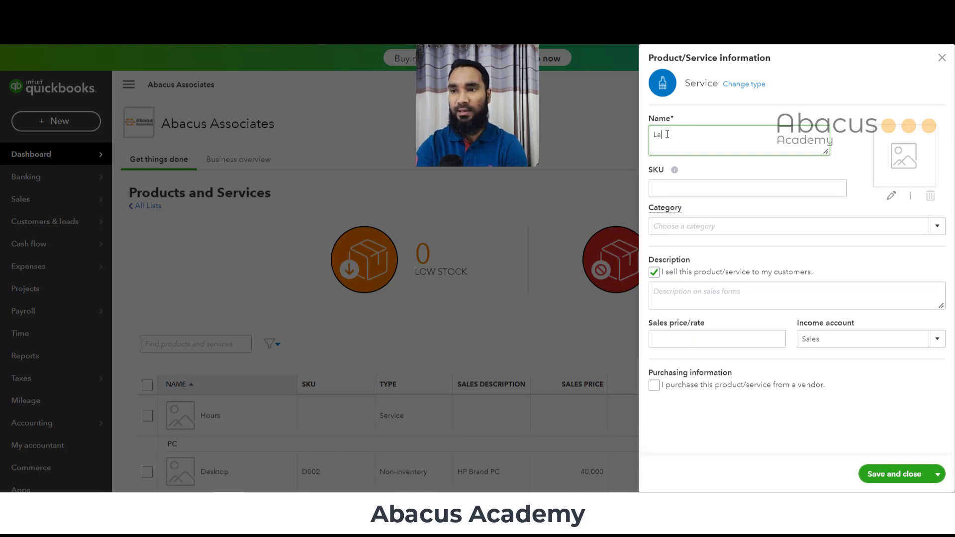
pyautogui.write('ptop Ser')
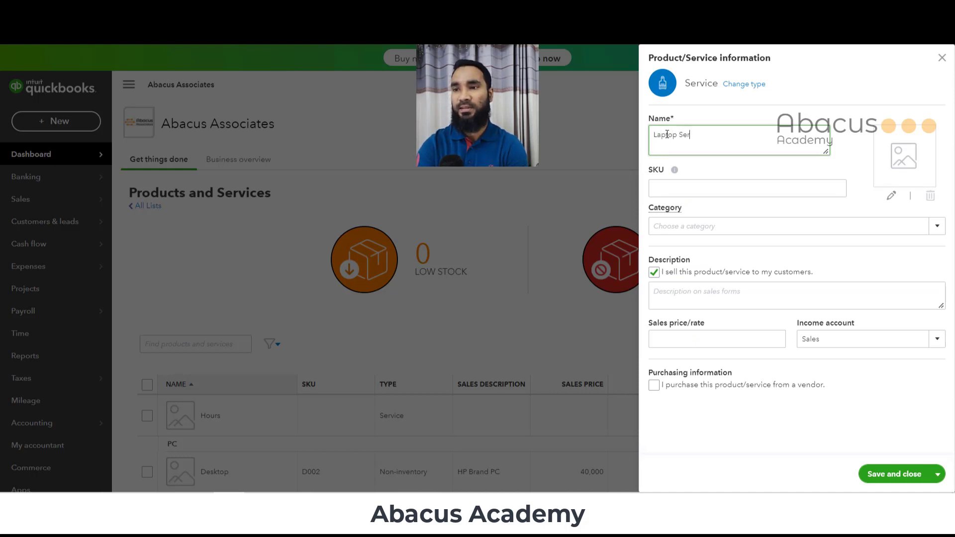
pyautogui.write('vicing')
pyautogui.press('Tab')
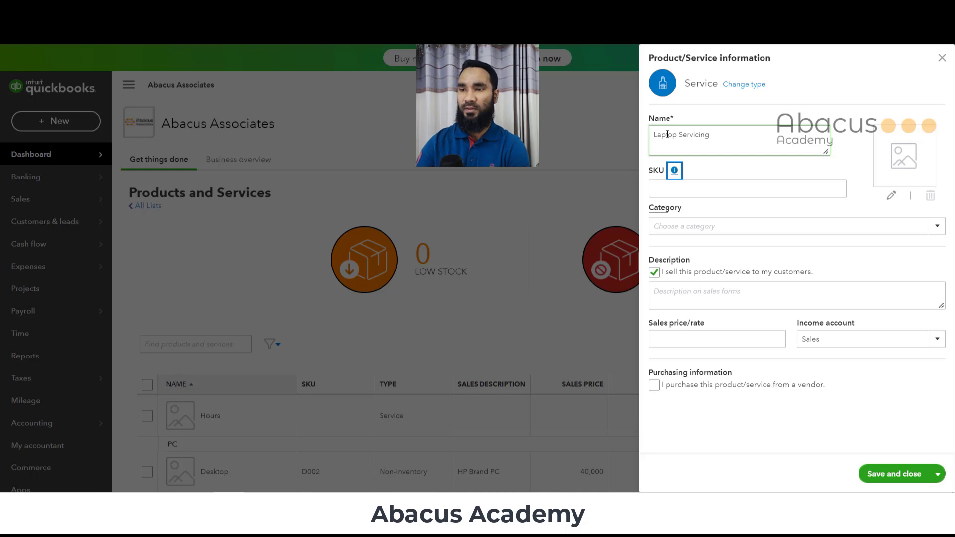
# Create a new category named Servicing and assign it to the laptop service.
pyautogui.click(708, 187)
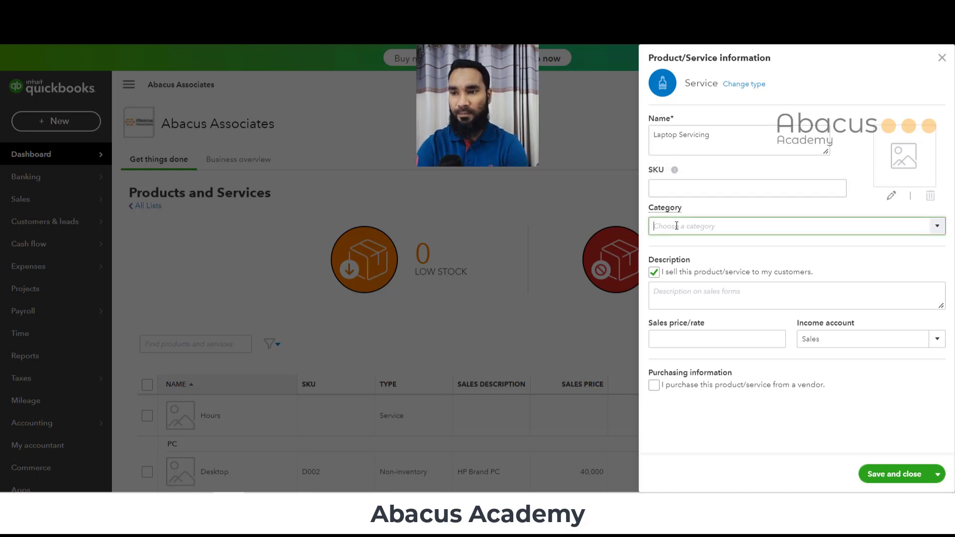
pyautogui.write('Servi')
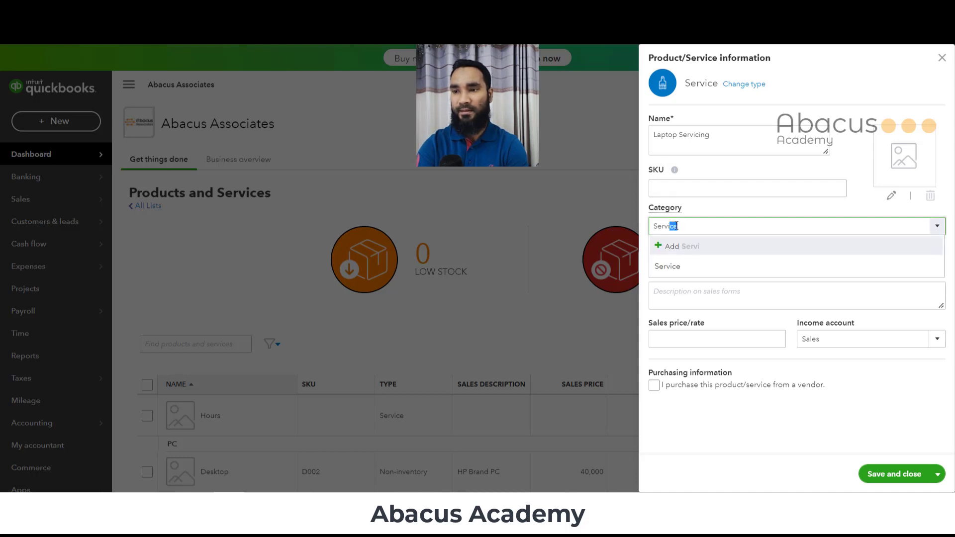
pyautogui.write('cing')
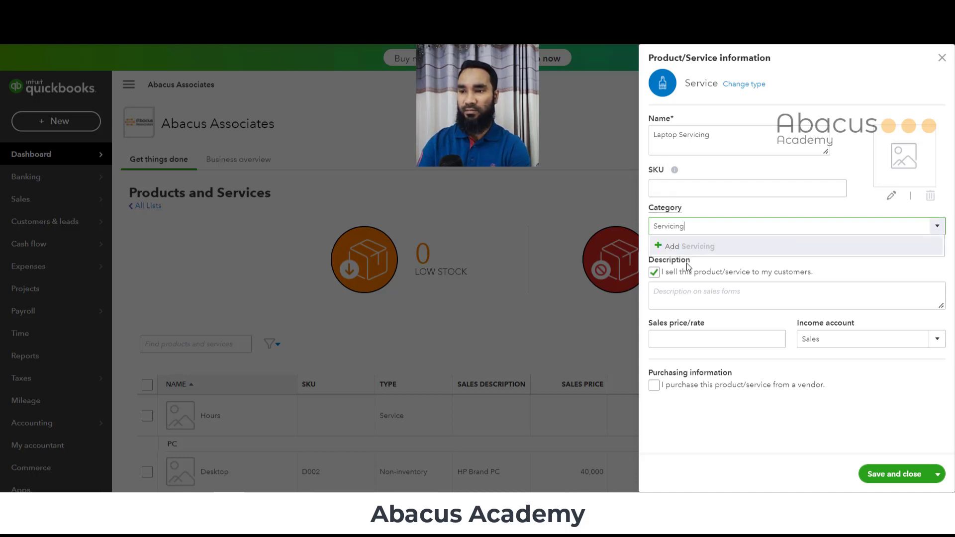
pyautogui.click(707, 247)
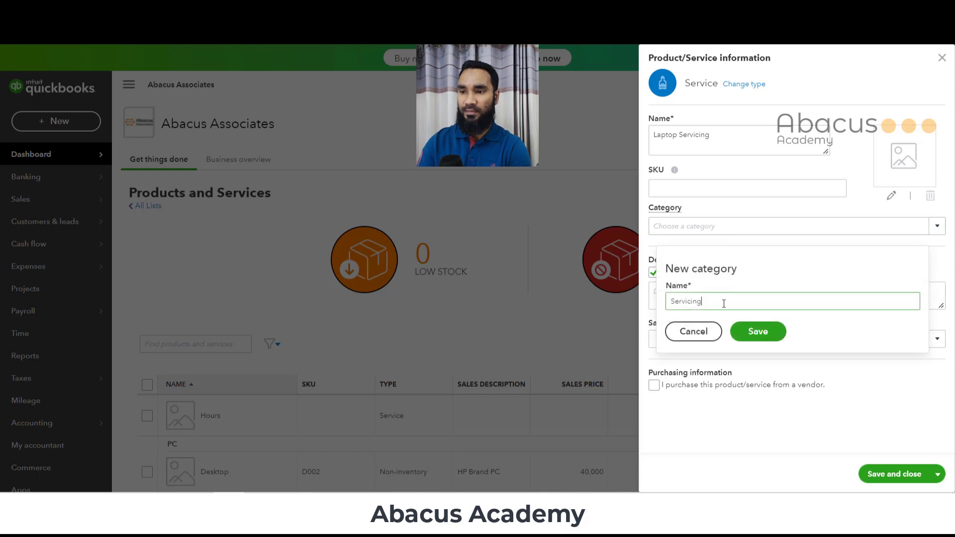
pyautogui.click(759, 331)
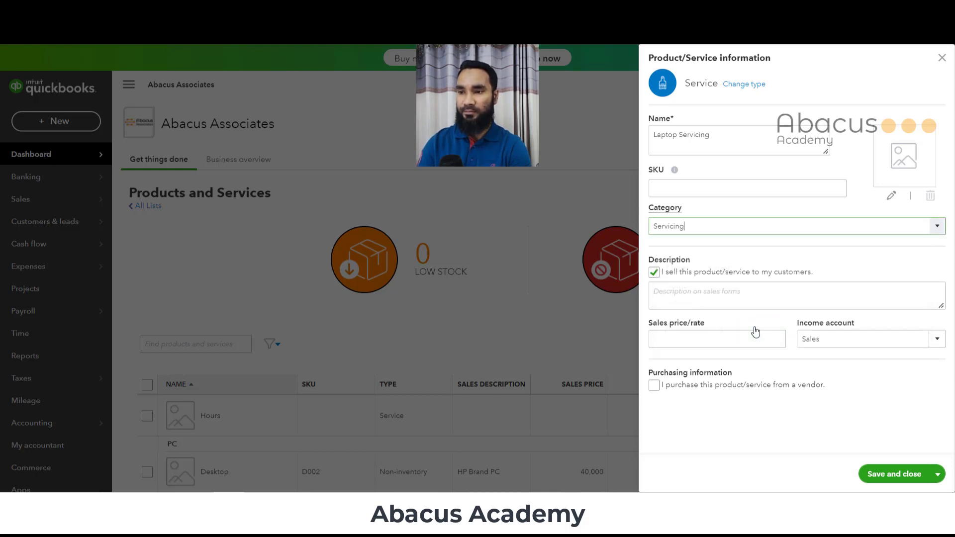
# Enter the sales description "Laptop Servicing" for the service and set its sales price to 1,000.
pyautogui.click(696, 293)
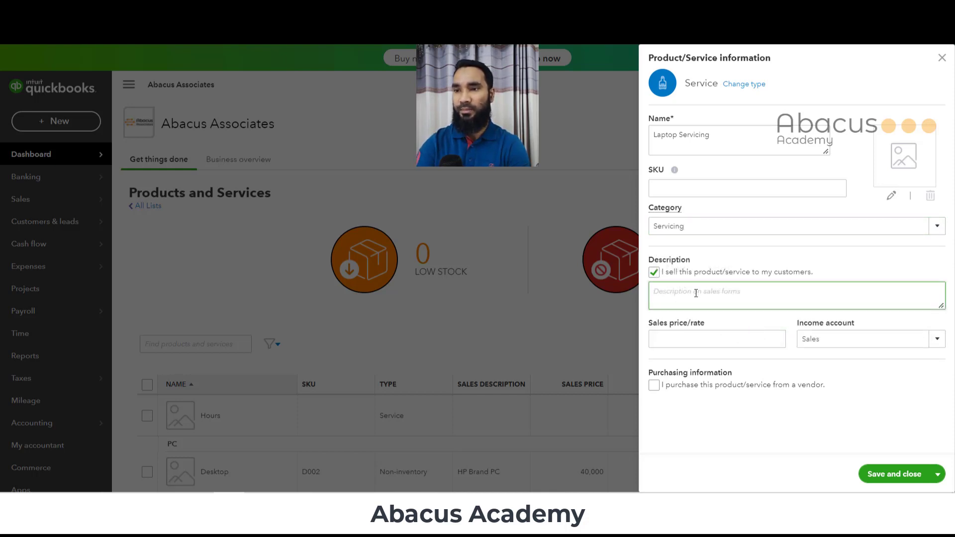
pyautogui.write('Lp')
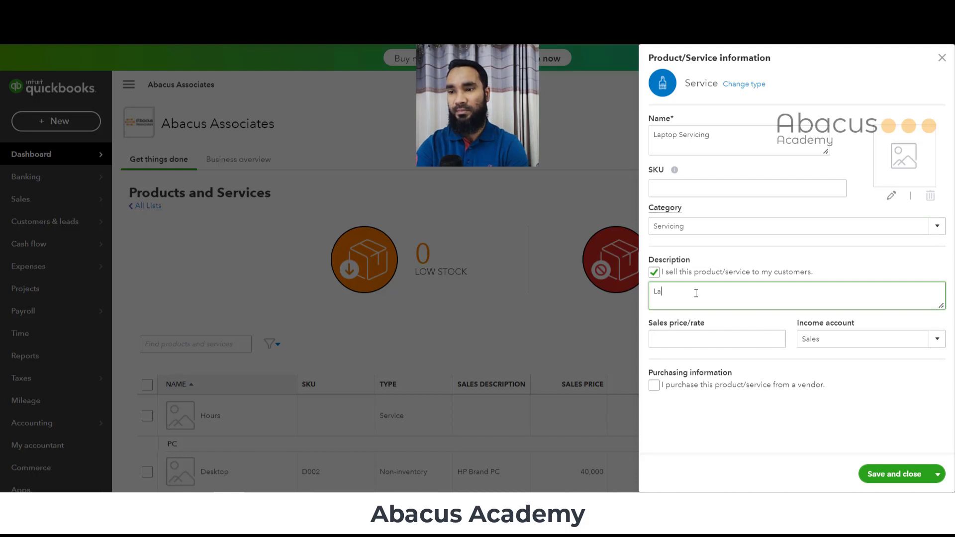
pyautogui.write('ptop S')
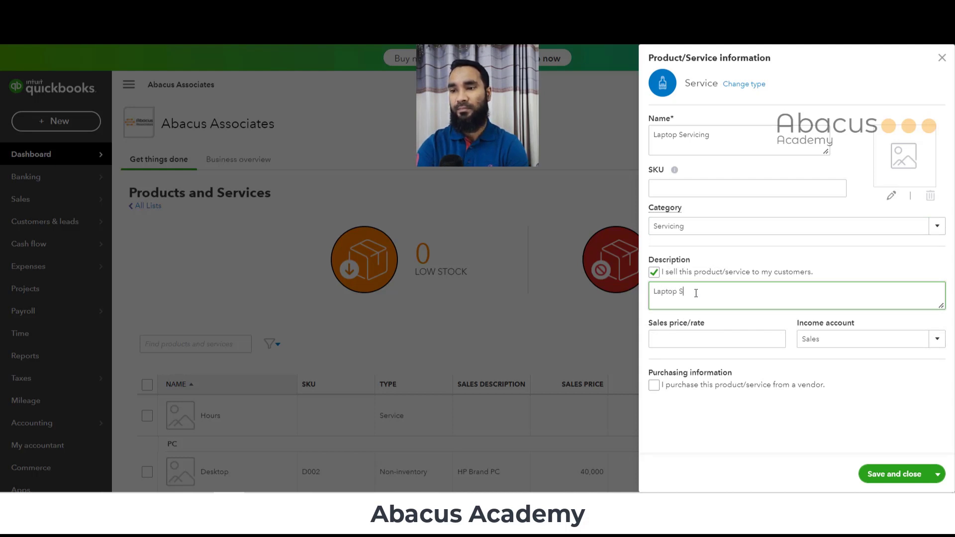
pyautogui.write('ervicing')
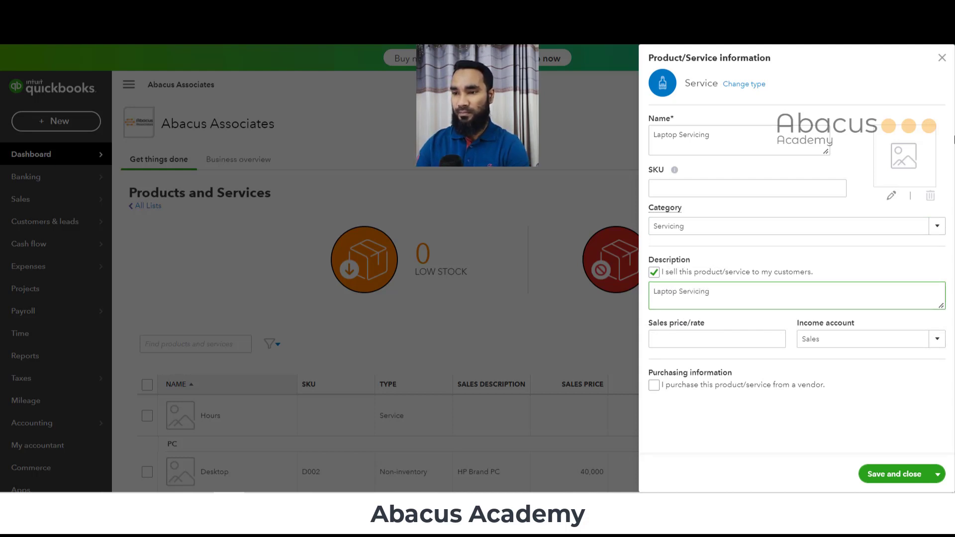
pyautogui.click(676, 341)
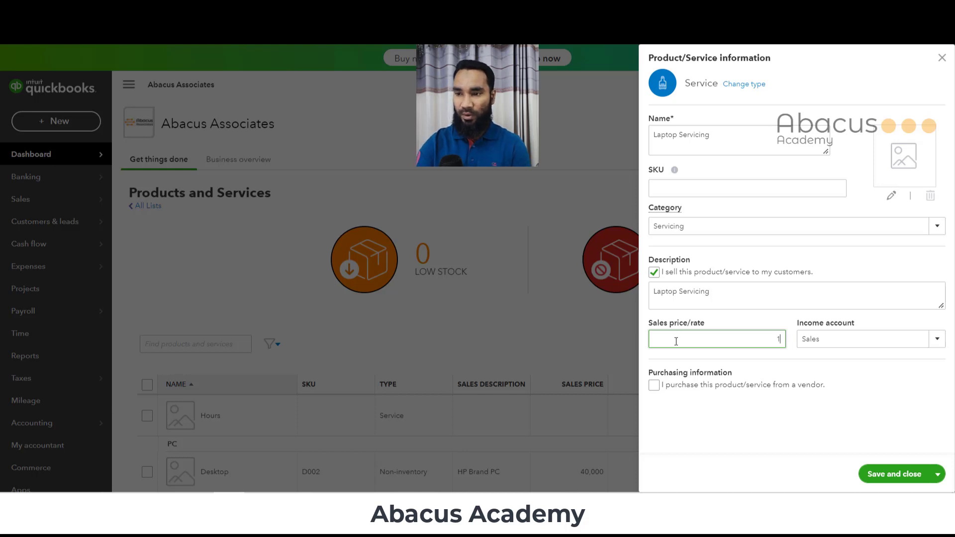
pyautogui.write('000')
pyautogui.press('Tab')
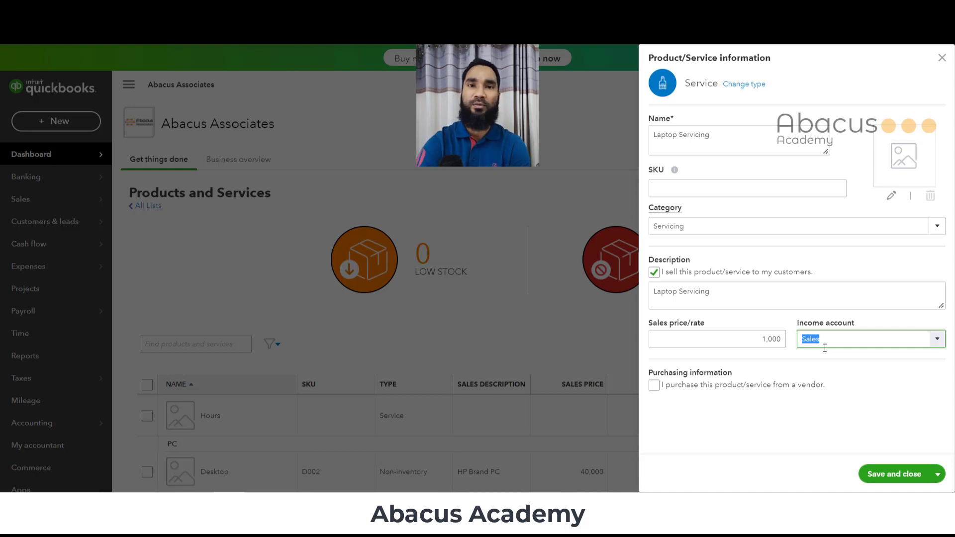
# Set the laptop service's income account to Service Revenue, save it and check the products list.
pyautogui.write('Service Revenue')
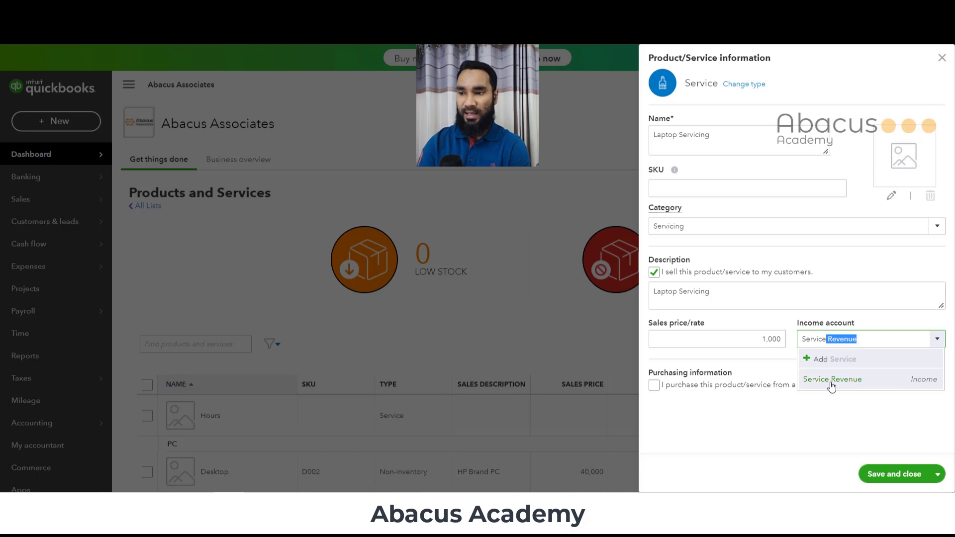
pyautogui.click(874, 382)
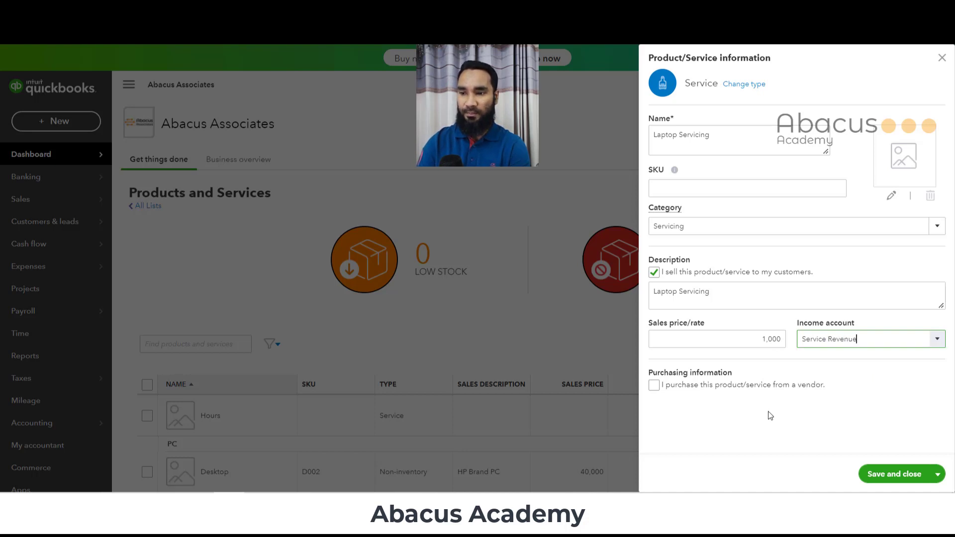
pyautogui.click(891, 475)
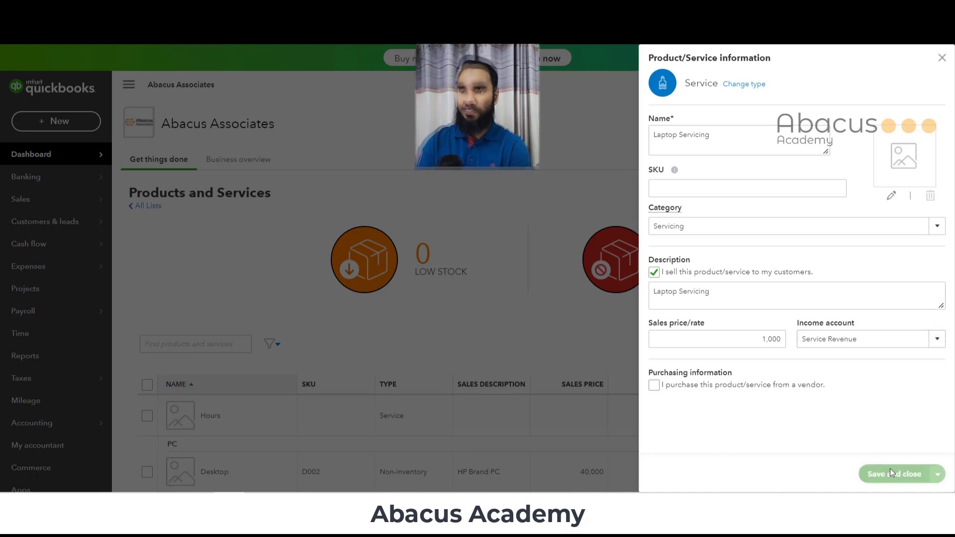
pyautogui.scroll(-4, 505, 387)
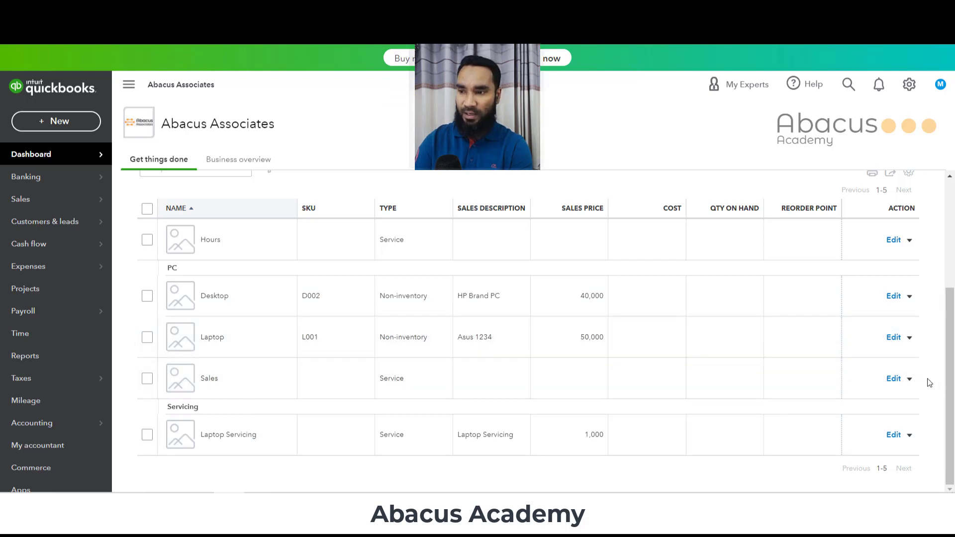
pyautogui.click(909, 380)
pyautogui.click(894, 379)
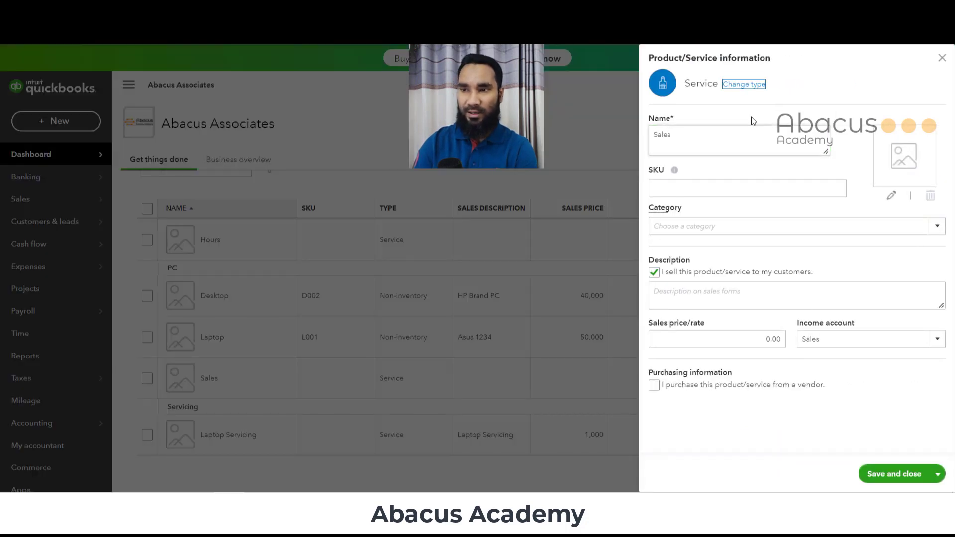
pyautogui.click(941, 58)
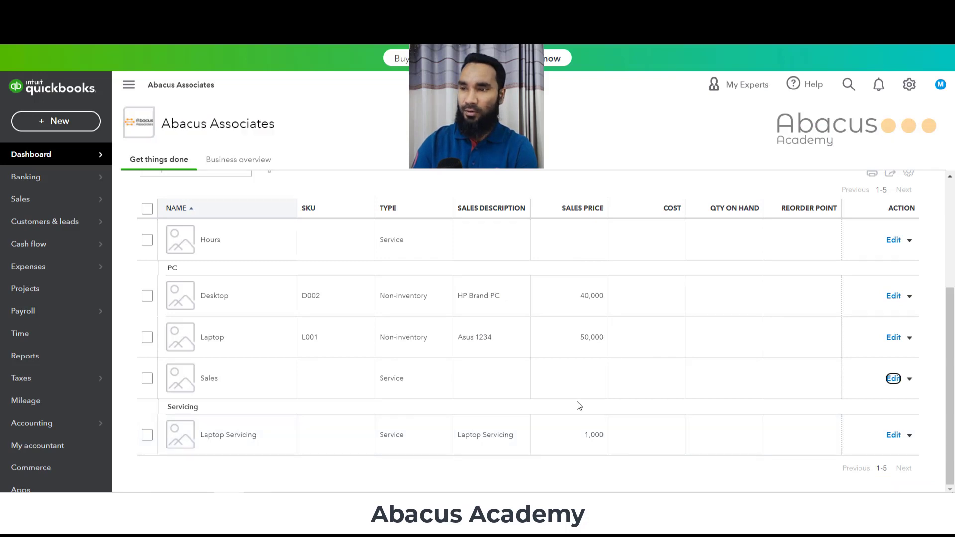
# Start another new service item and name it Desktop Servicing.
pyautogui.click(859, 200)
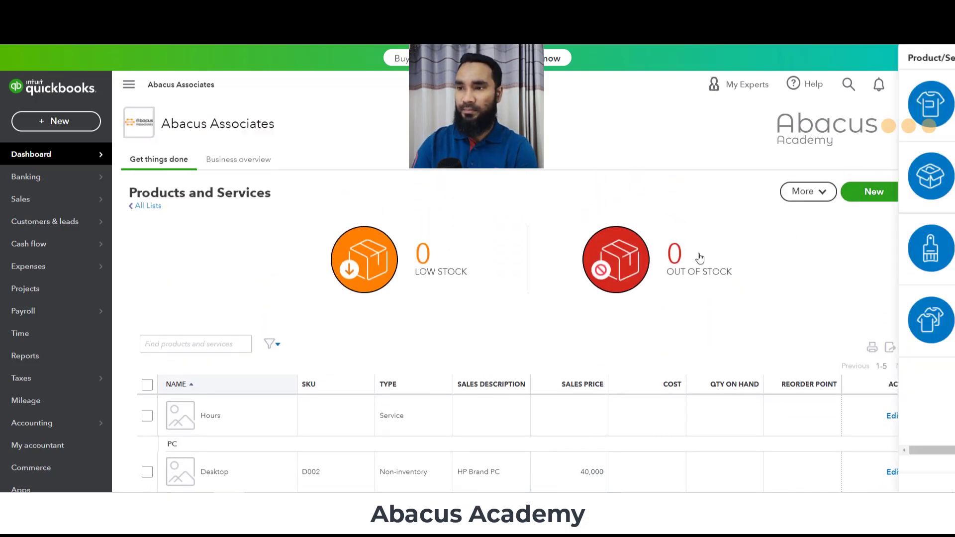
pyautogui.click(719, 252)
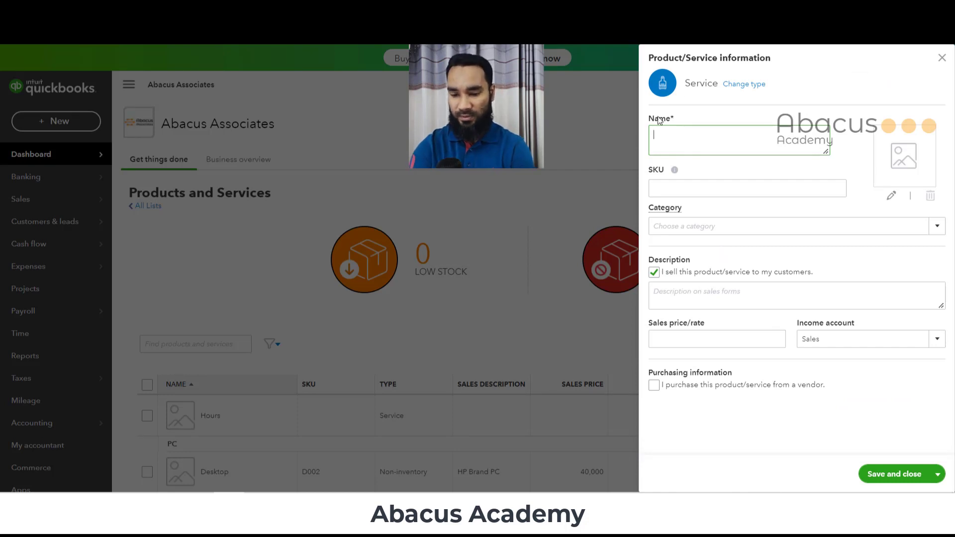
pyautogui.write('Desk')
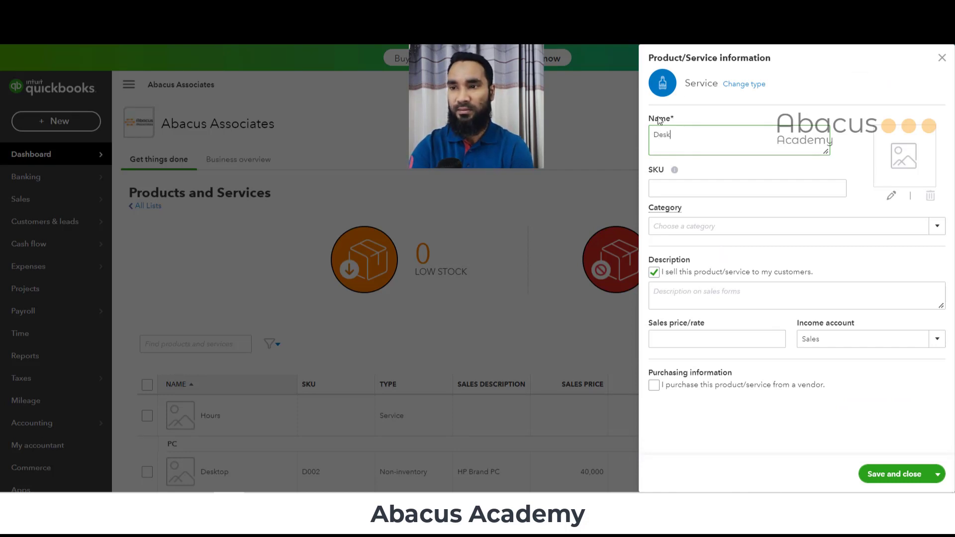
pyautogui.write('top Ser')
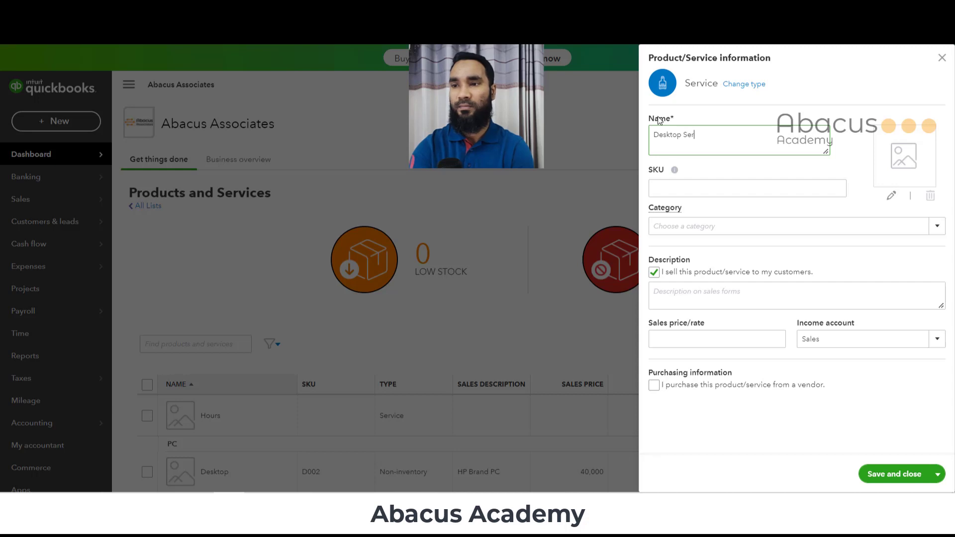
pyautogui.write('vicing')
pyautogui.press('Tab')
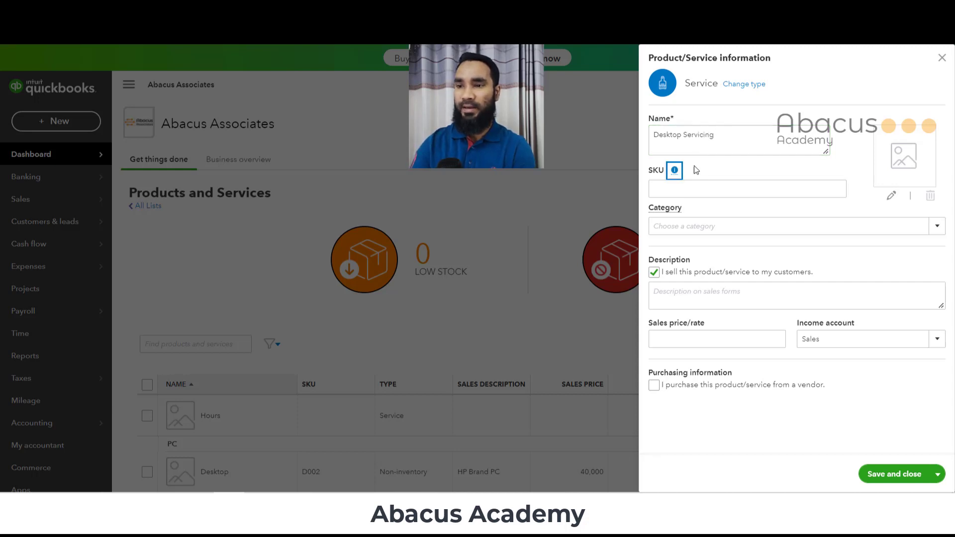
# Assign the desktop service to the existing Servicing category.
pyautogui.click(704, 192)
pyautogui.click(705, 225)
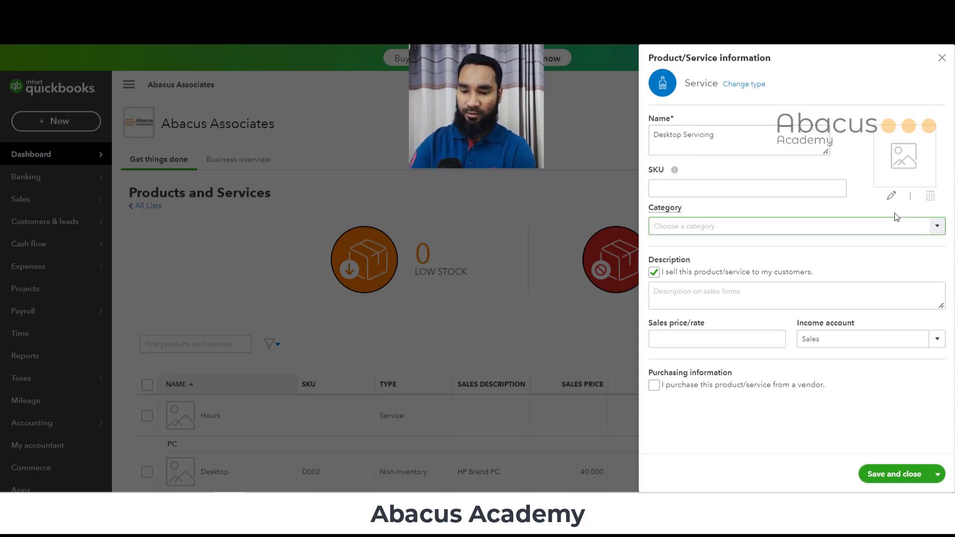
pyautogui.write('servi')
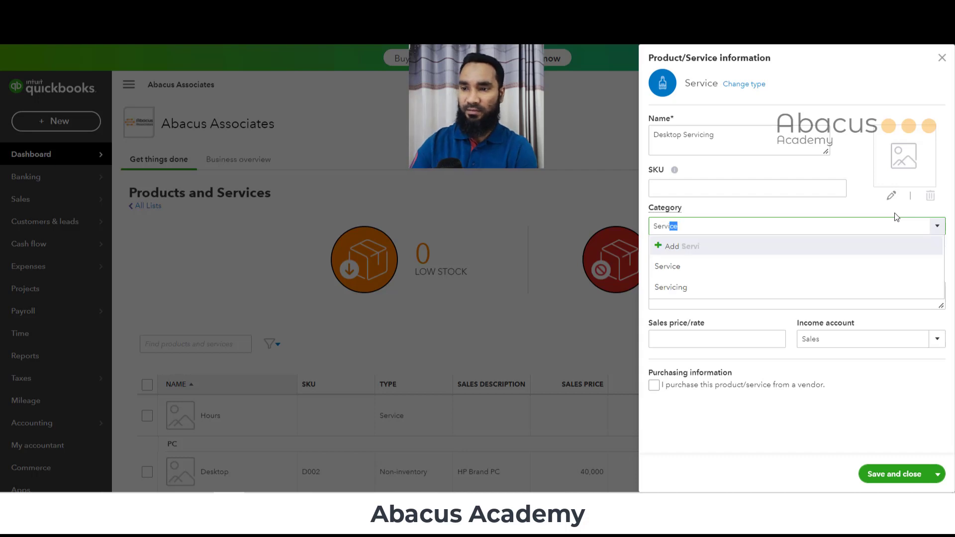
pyautogui.click(700, 289)
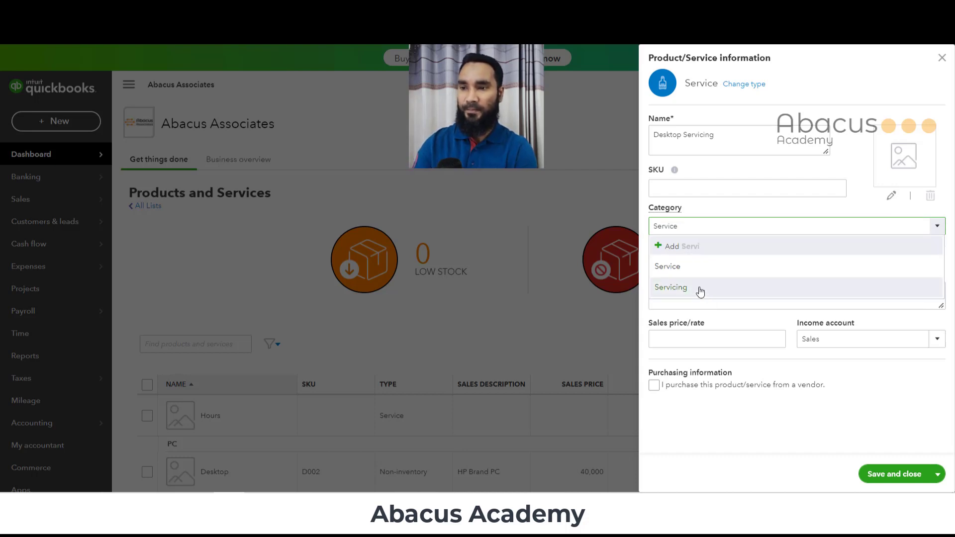
# Copy the name "Desktop Servicing" into the service's sales description.
pyautogui.click(683, 292)
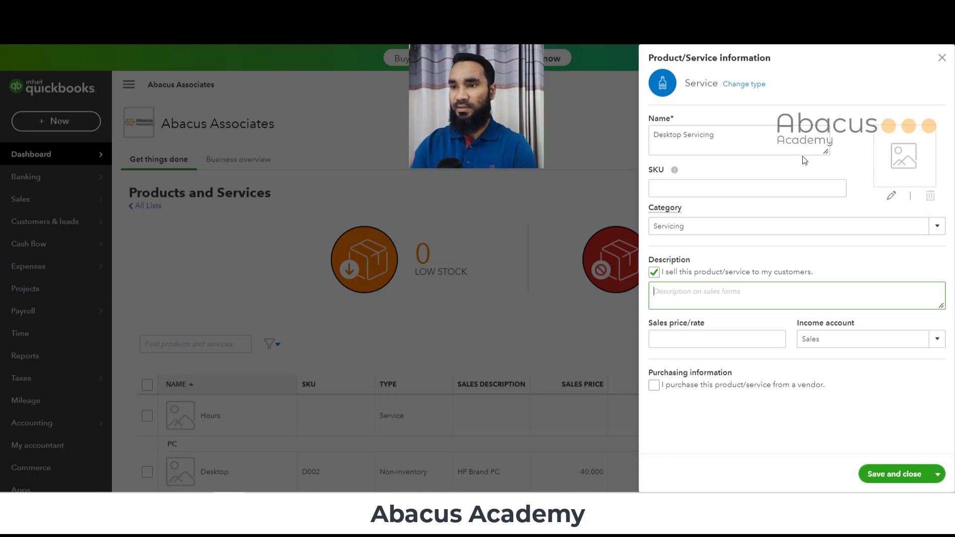
pyautogui.moveTo(803, 149); pyautogui.dragTo(586, 152)
pyautogui.hotkey('ctrl', 'c')
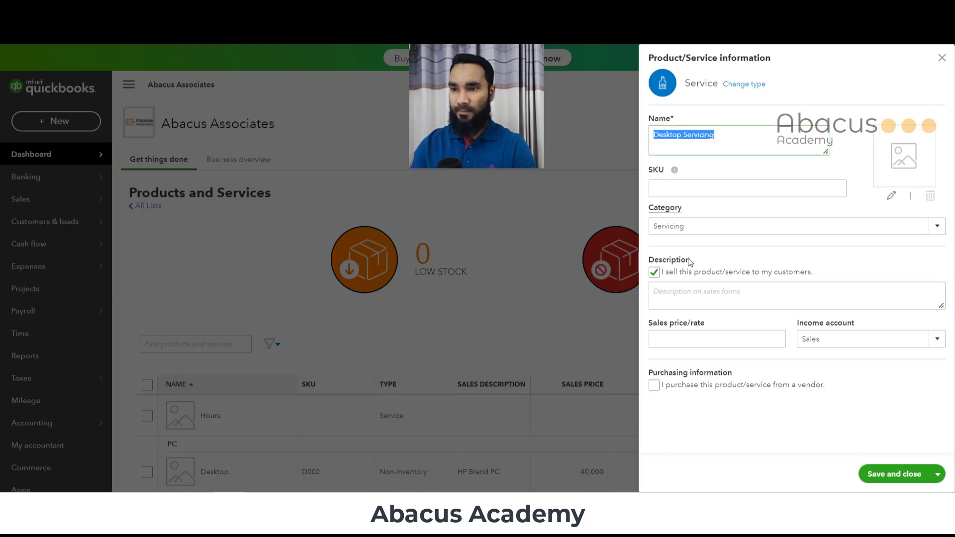
pyautogui.click(702, 303)
pyautogui.hotkey('ctrl', 'v')
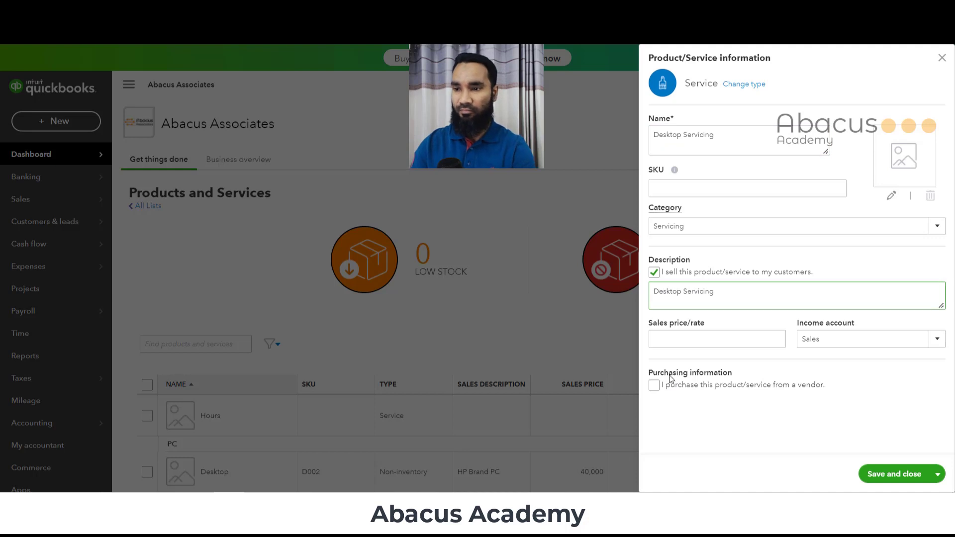
# Set the desktop service's sales price to 500 and its income account to Service Revenue.
pyautogui.click(669, 338)
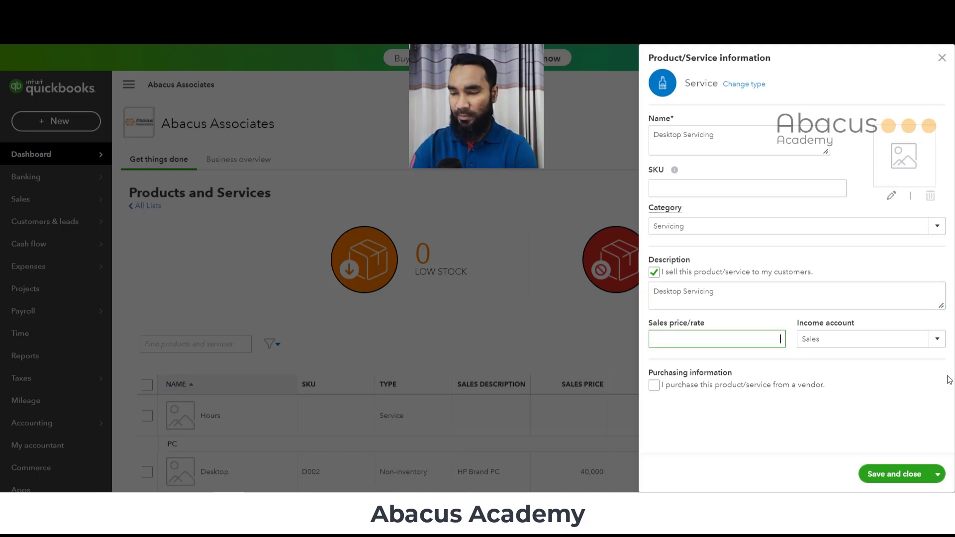
pyautogui.write('500')
pyautogui.press('Tab')
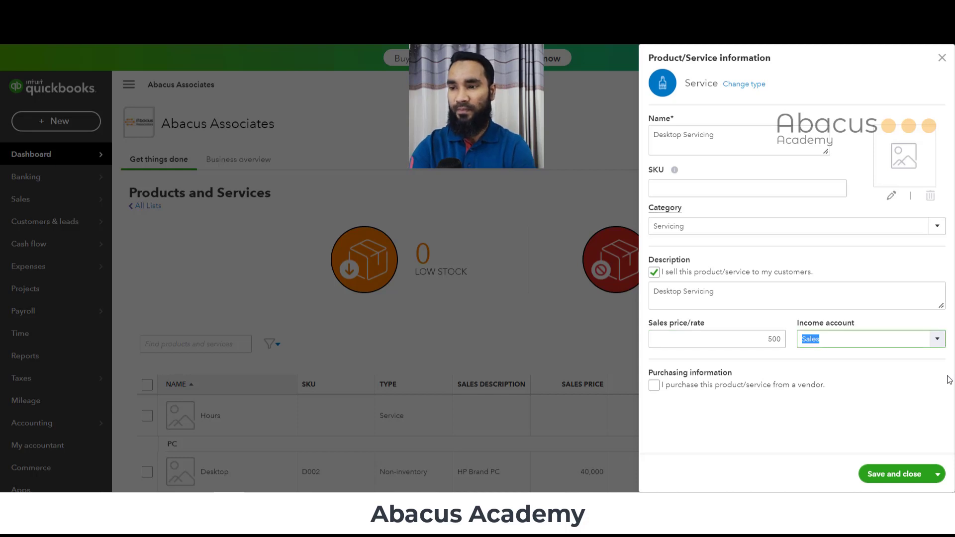
pyautogui.write('S')
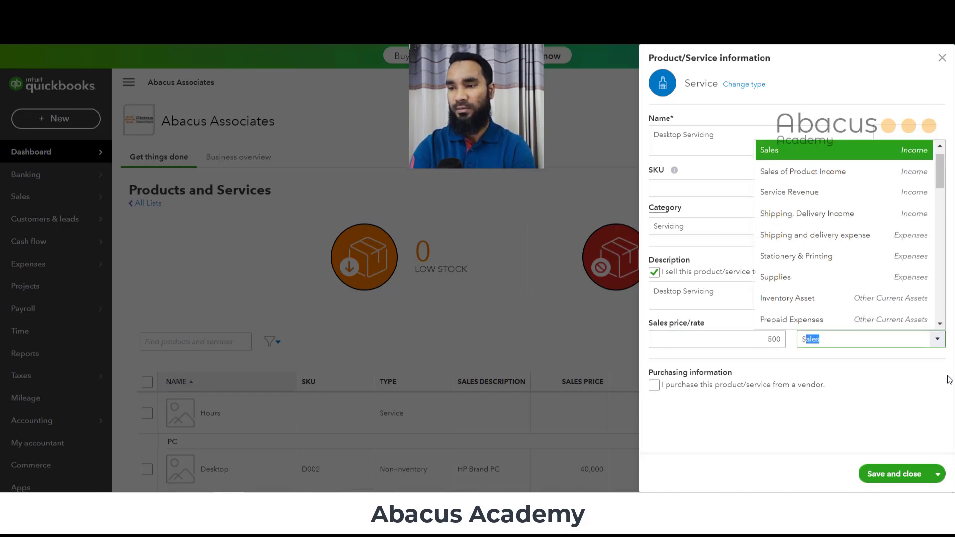
pyautogui.write('ervice Revenue')
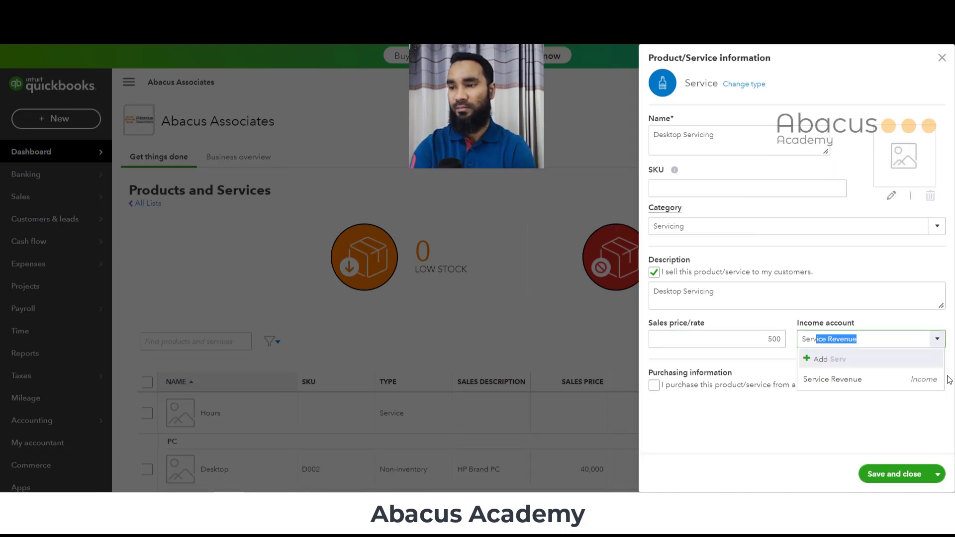
pyautogui.click(853, 383)
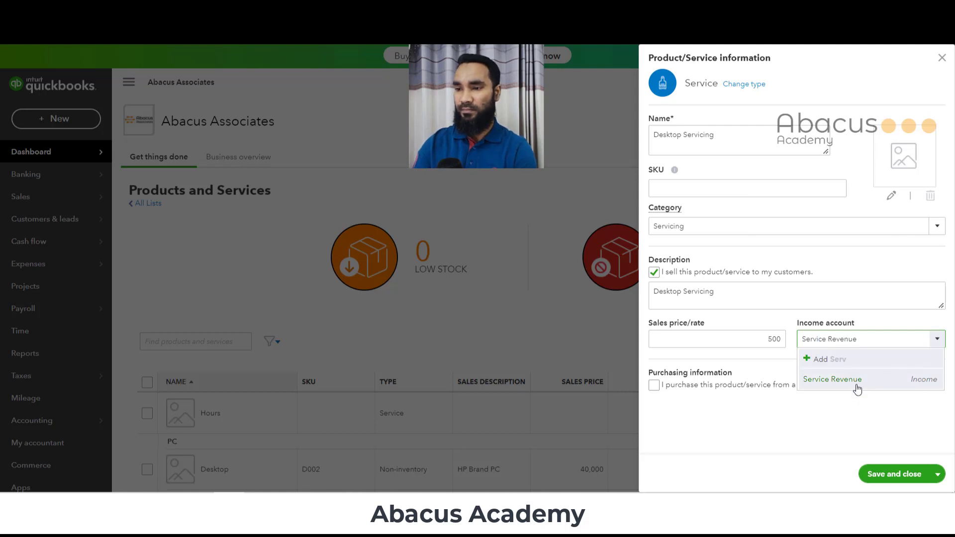
# Save and close the Desktop Servicing item and review the entries in the Products and Services list.
pyautogui.click(910, 476)
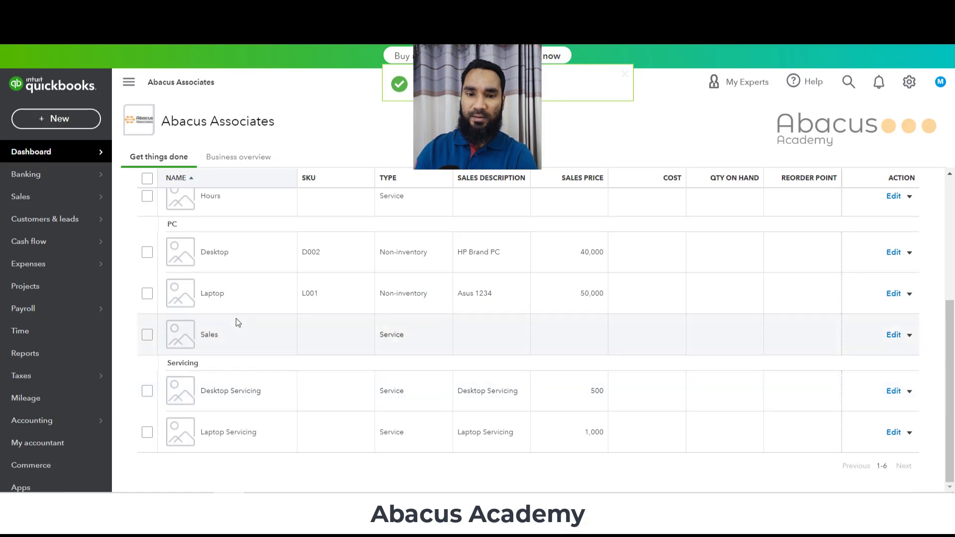
pyautogui.scroll(2, 236, 298)
pyautogui.scroll(-2, 230, 348)
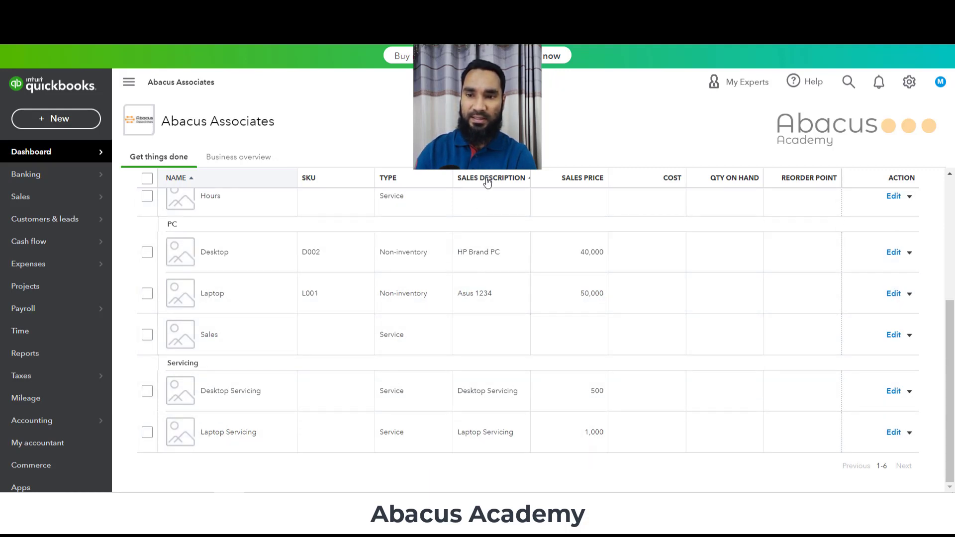
pyautogui.scroll(5, 348, 348)
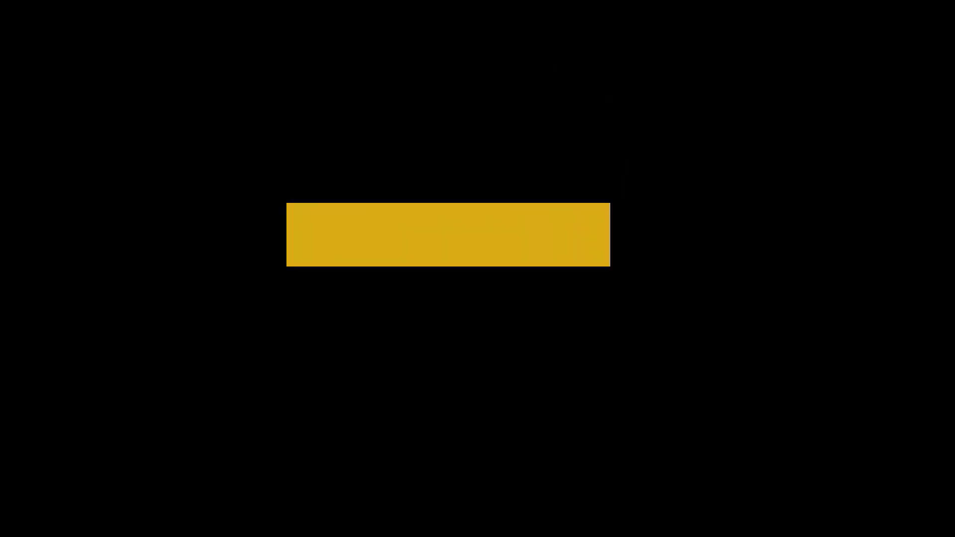